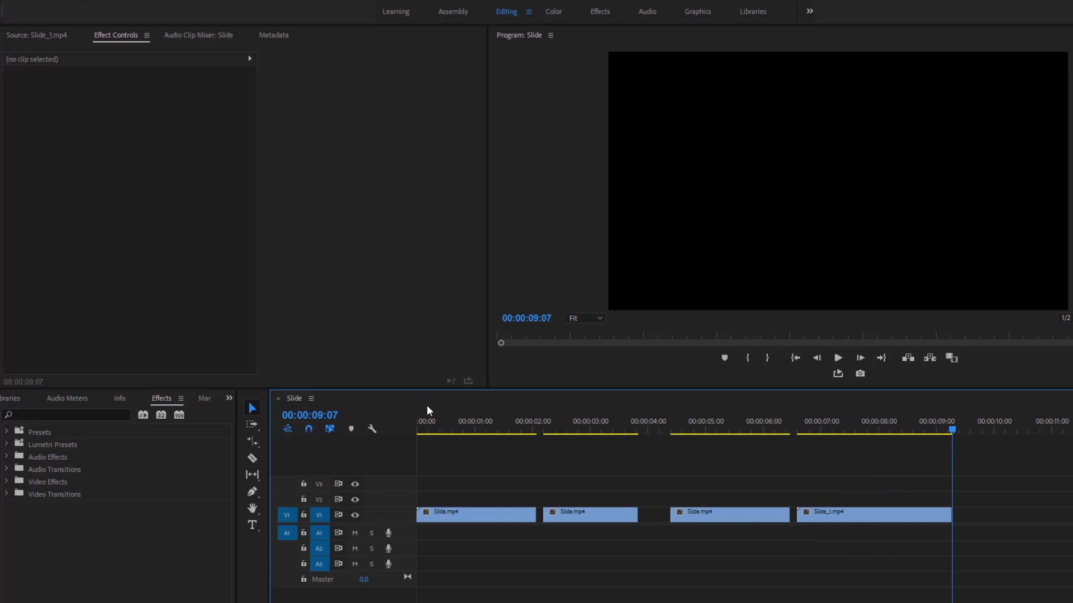
Apply the Distort > Transform effect to all four selected V1 clips
left_click_drag(974, 496, 410, 523)
left_click(117, 415)
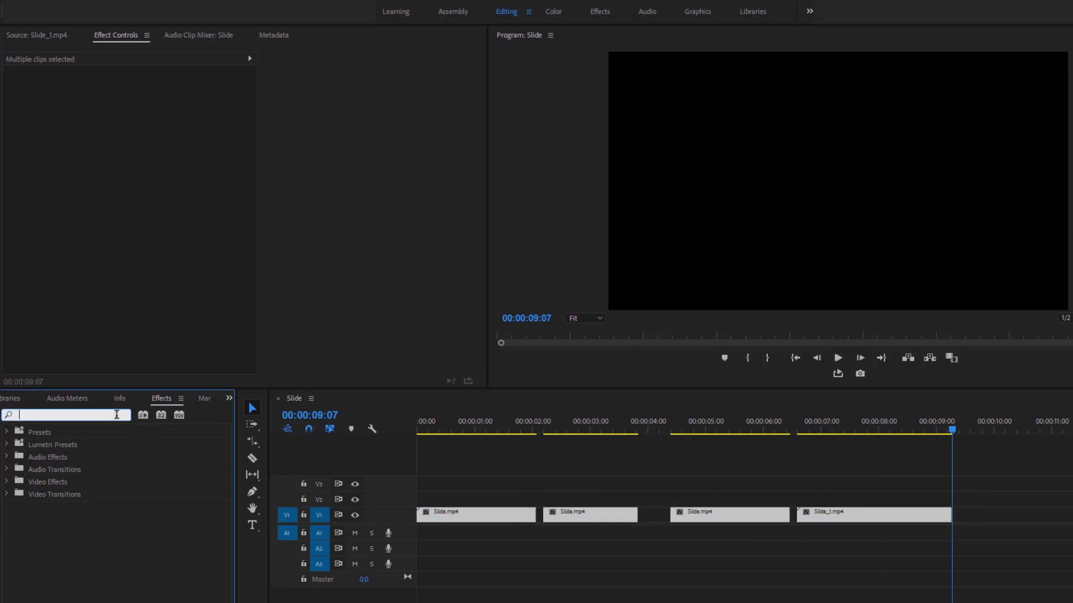
type("transform")
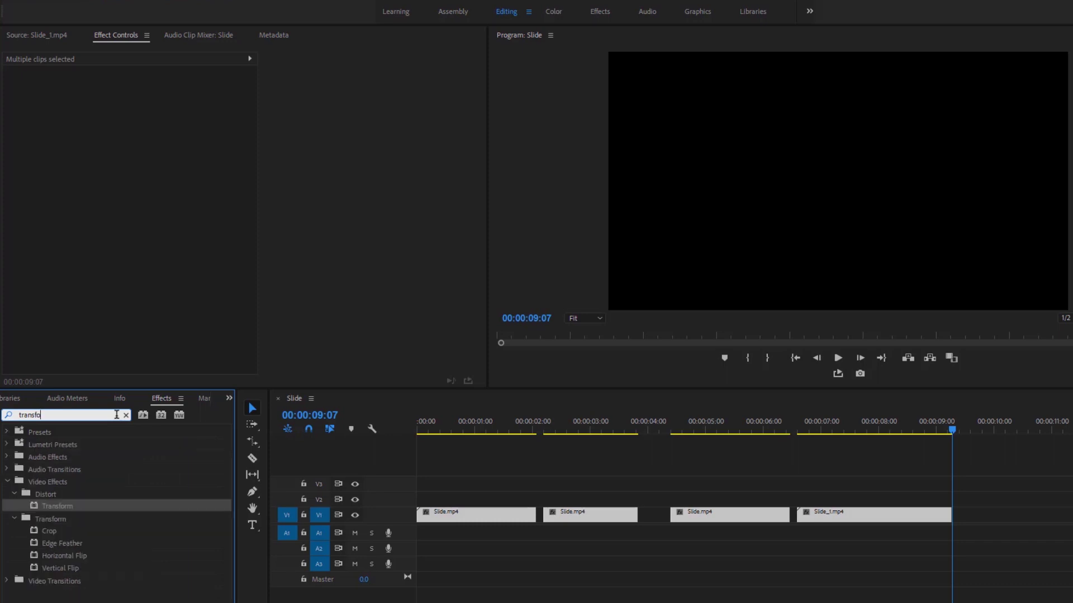
left_click_drag(47, 502, 480, 516)
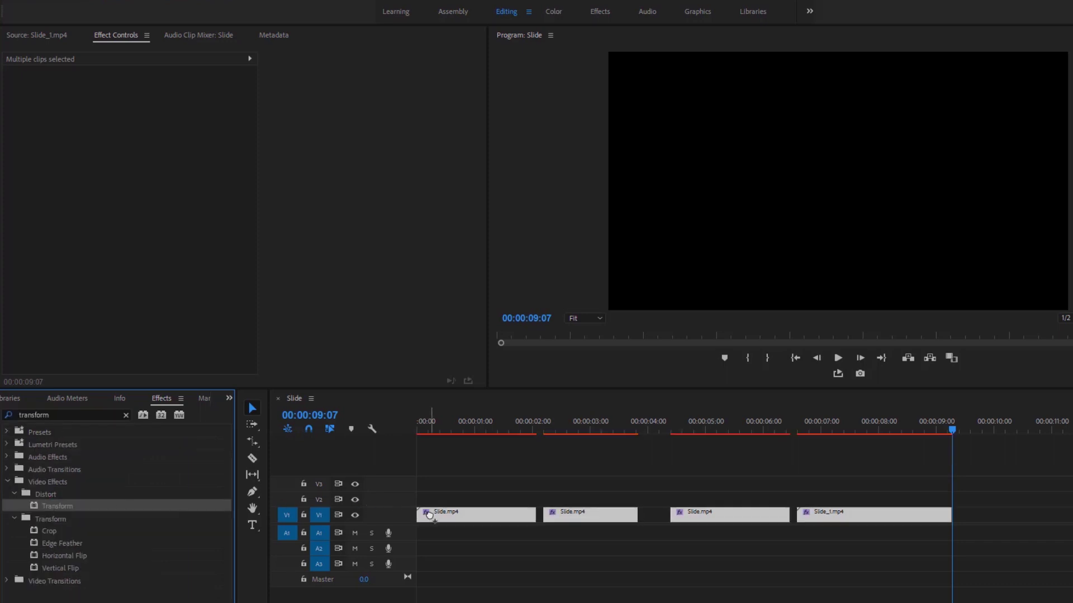
Select the first Slide.mp4 clip near the sequence start to show its Transform settings
left_click(485, 546)
left_click(458, 426)
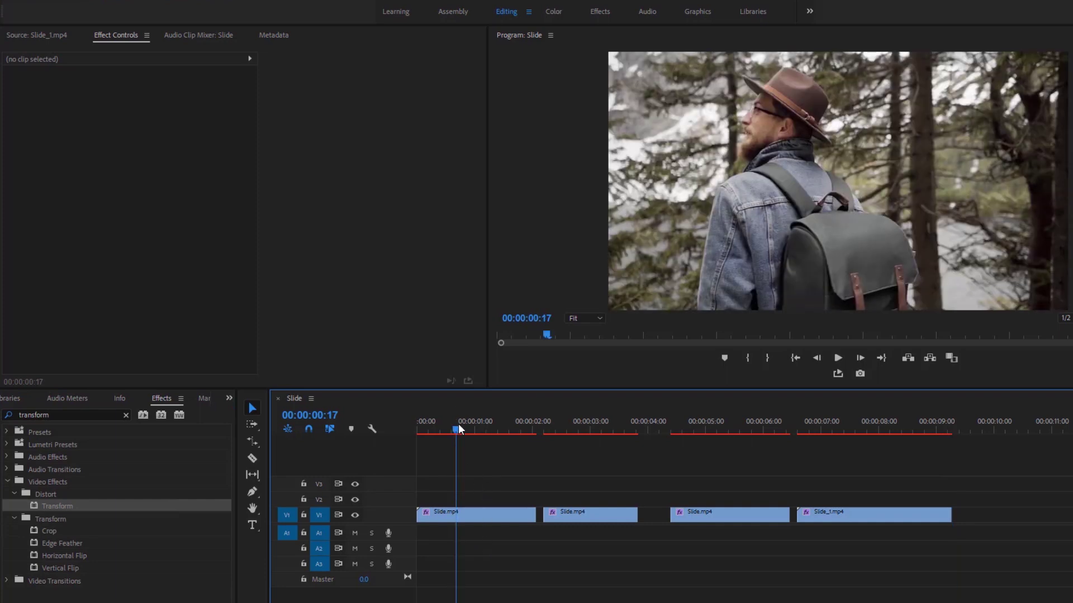
left_click(474, 515)
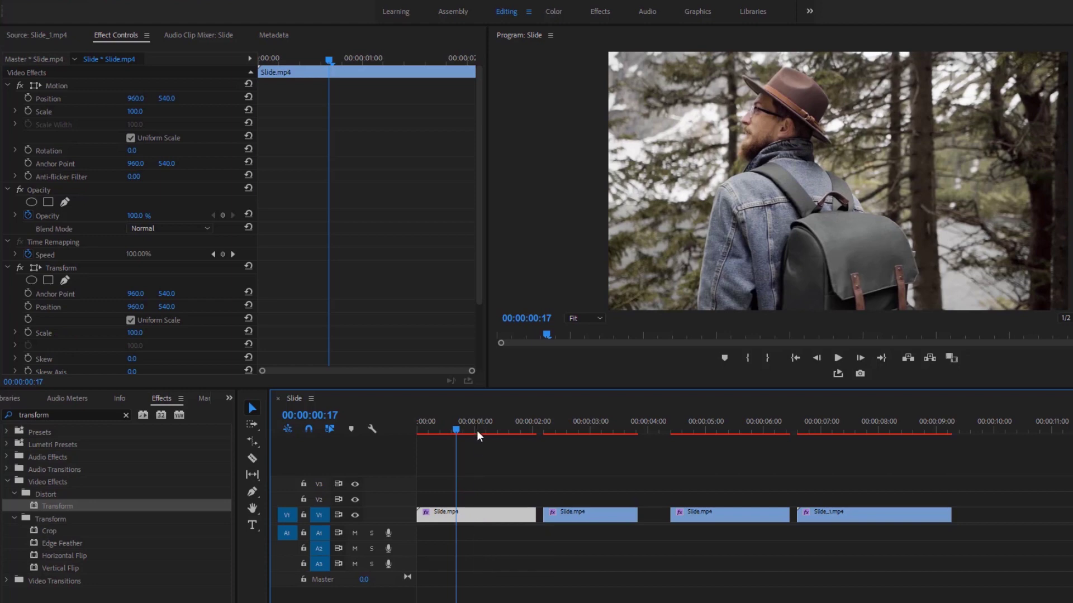
Set the first clip's Transform Scale to 110 and turn off Use Composition's Shutter Angle
left_click_drag(480, 277, 481, 305)
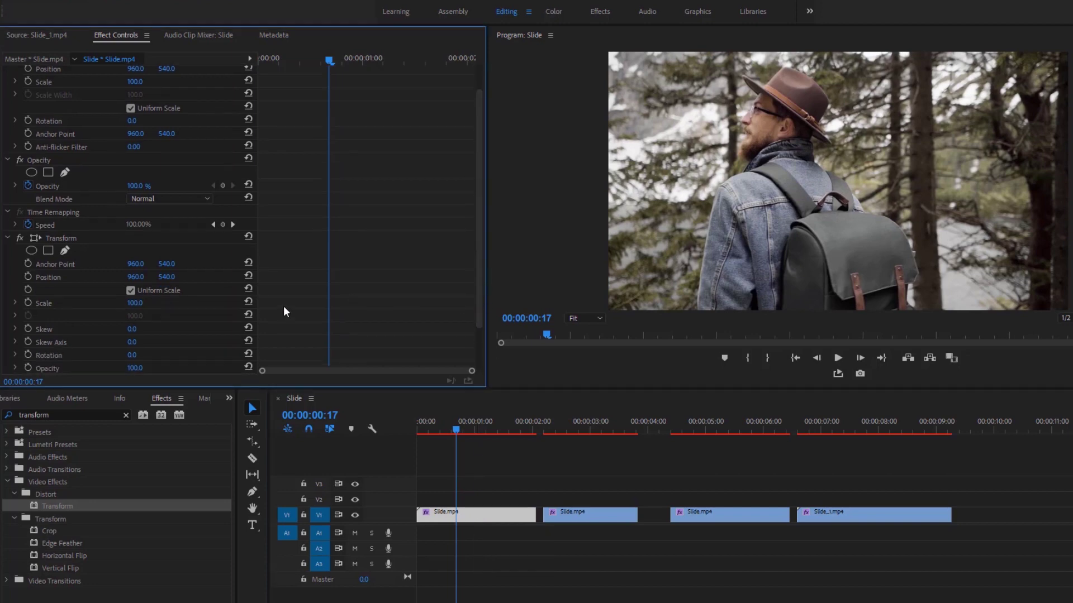
left_click(133, 304)
type("110")
key("Return")
scroll(218, 304, "down", 2)
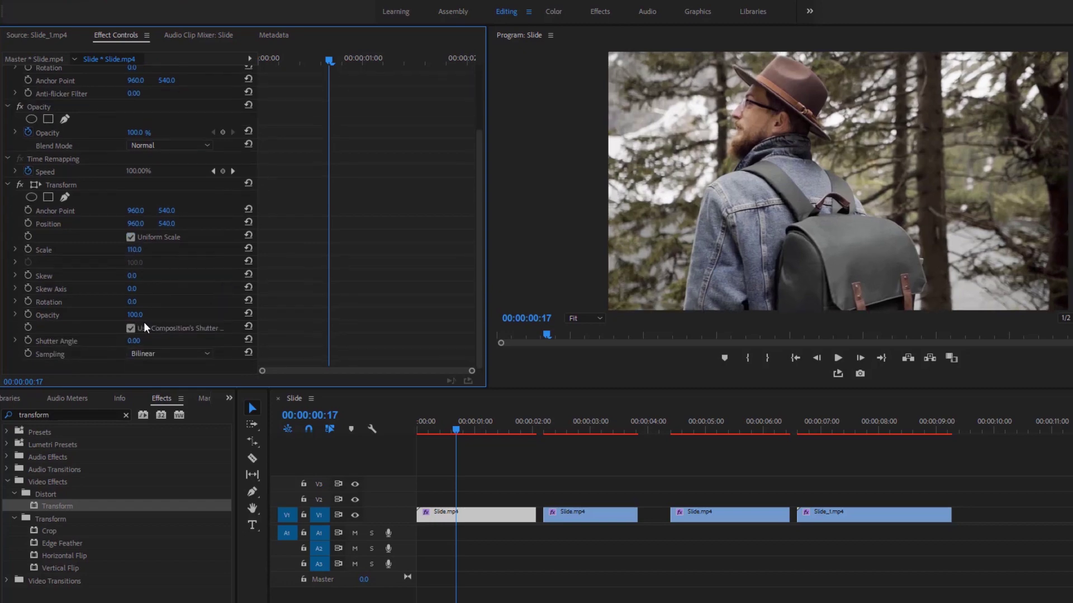
left_click(131, 328)
left_click_drag(330, 58, 475, 76)
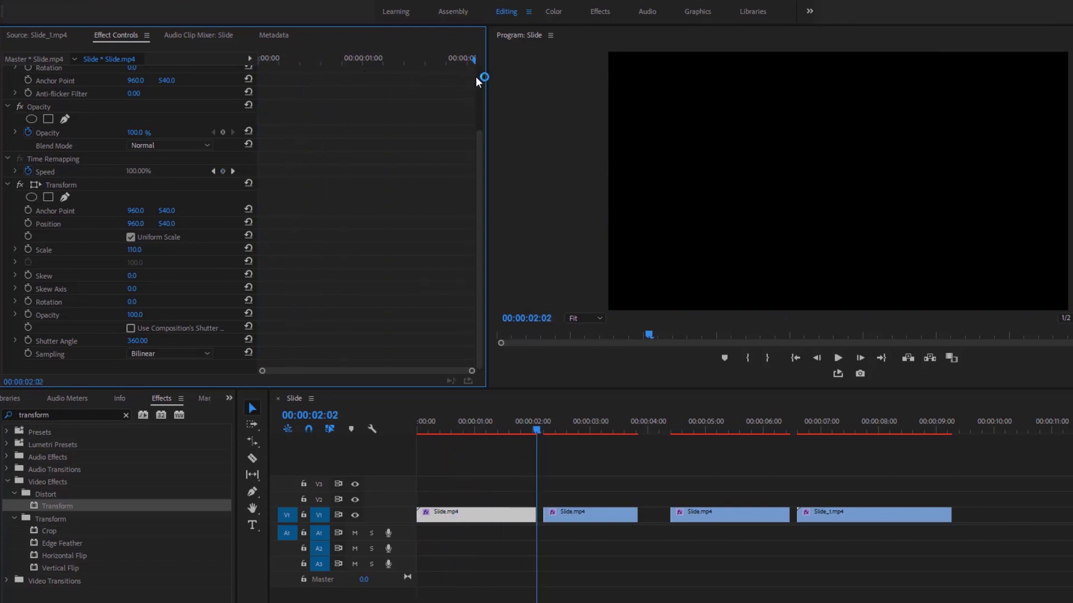
Keyframe Position at the first clip's last frame and at 00:00:01:22 with X 821
key("Left")
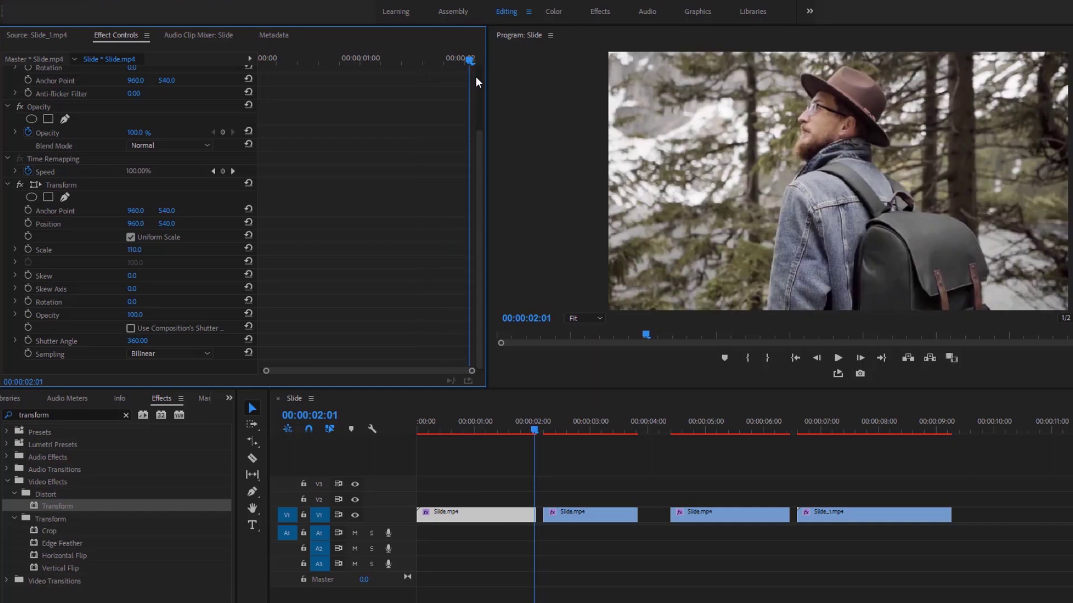
left_click(28, 223)
key("Left")
key("Left")
key("Left")
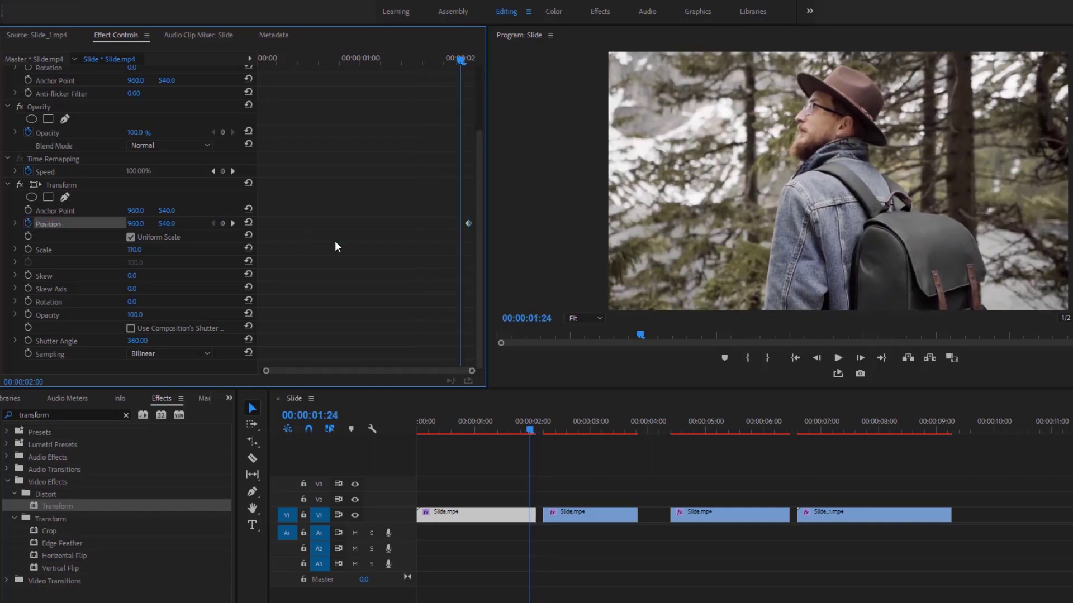
left_click(221, 223)
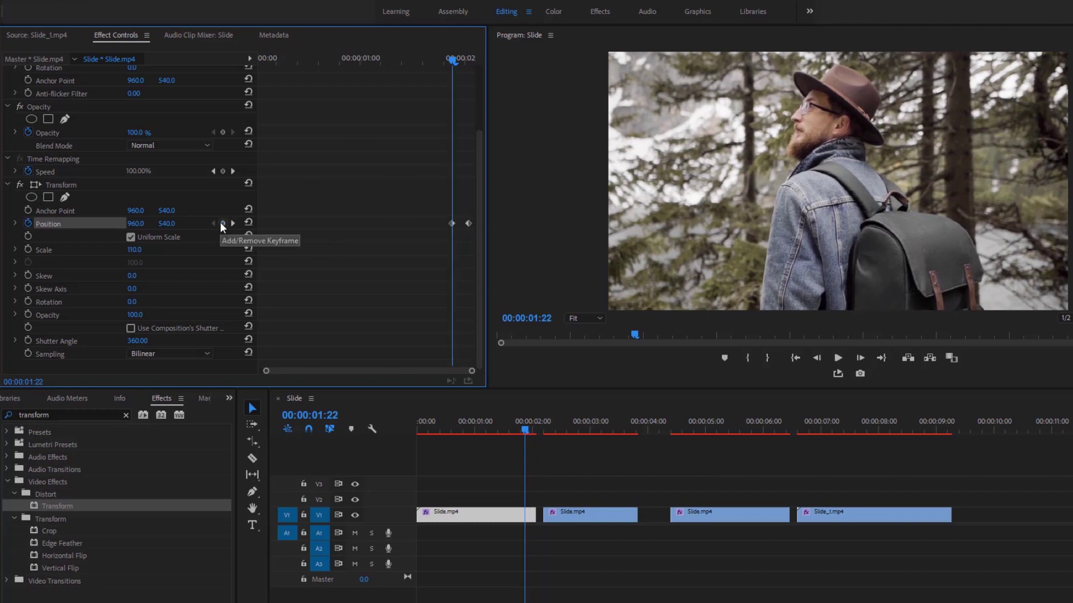
left_click_drag(138, 226, 66, 226)
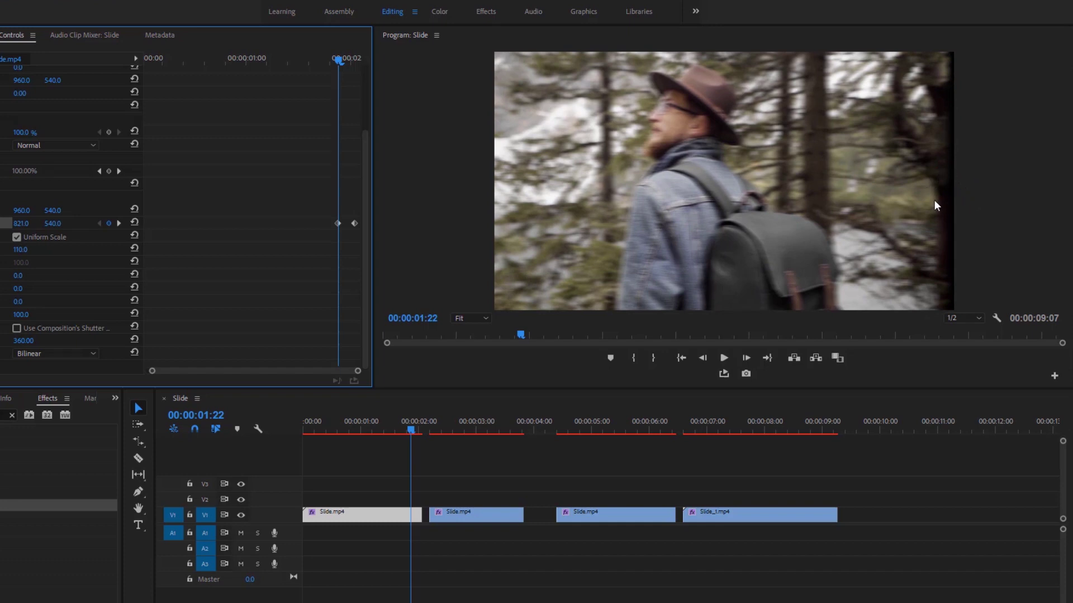
Turn on the Program monitor's Transparency Grid
left_click(995, 318)
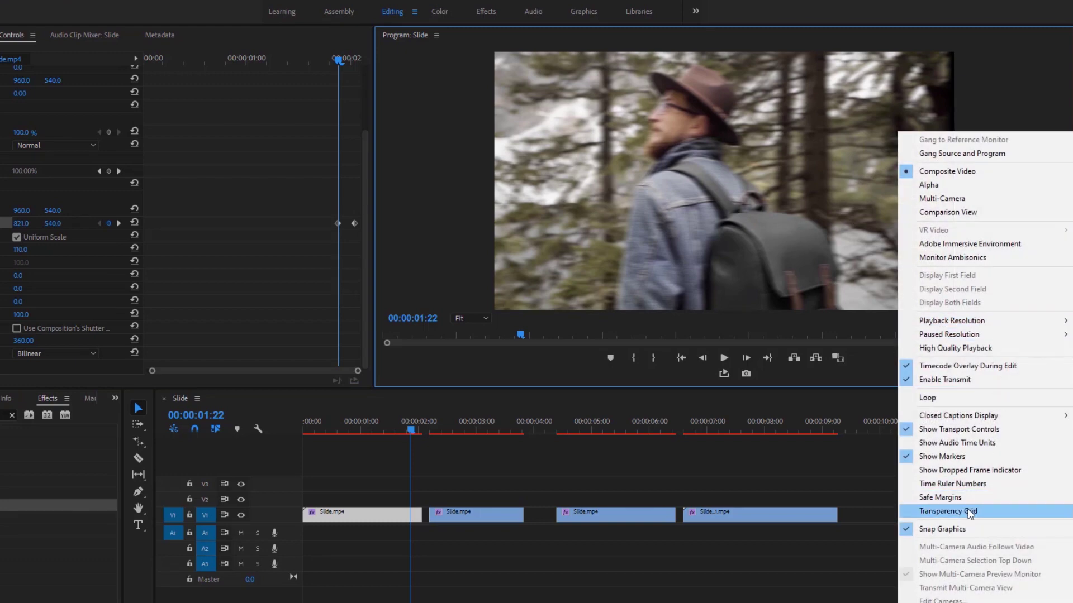
left_click(969, 513)
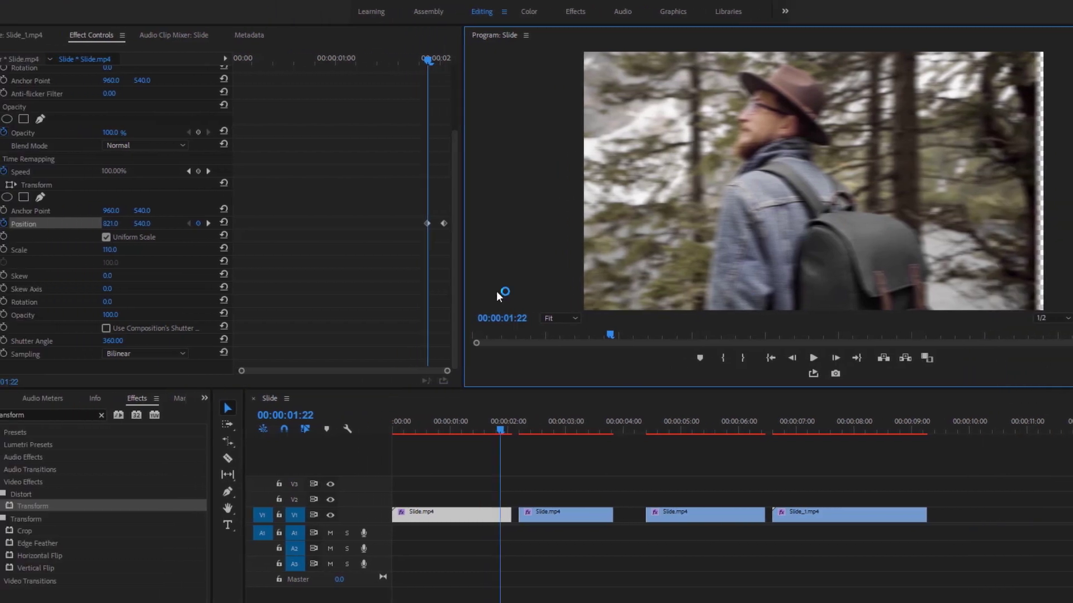
left_click(132, 224)
Set Position X to 873 at the earlier keyframe and 1053 at the end keyframe
left_click_drag(133, 224, 160, 224)
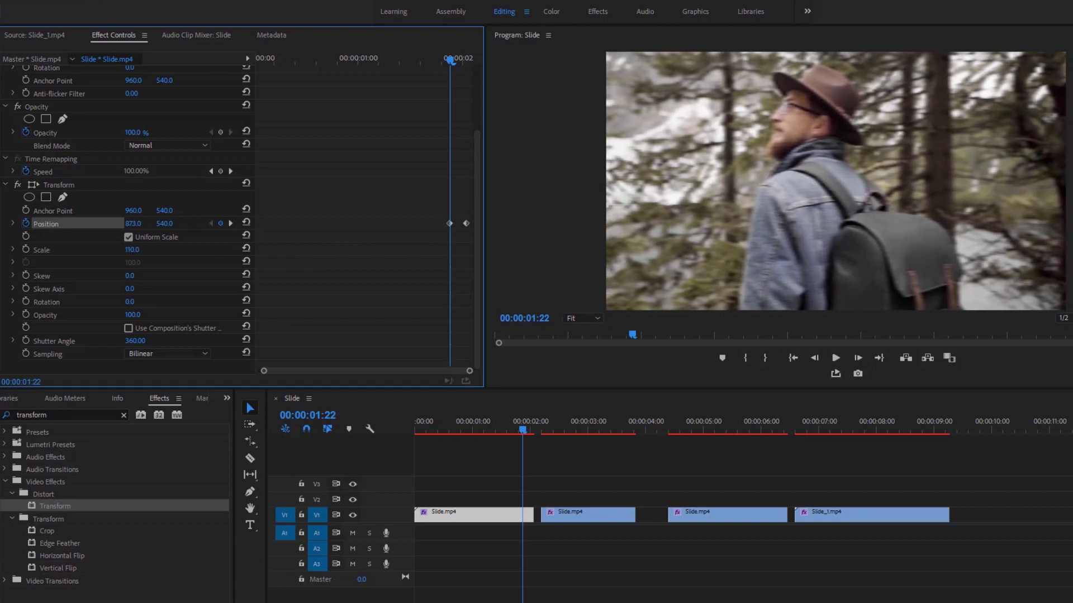
left_click(233, 223)
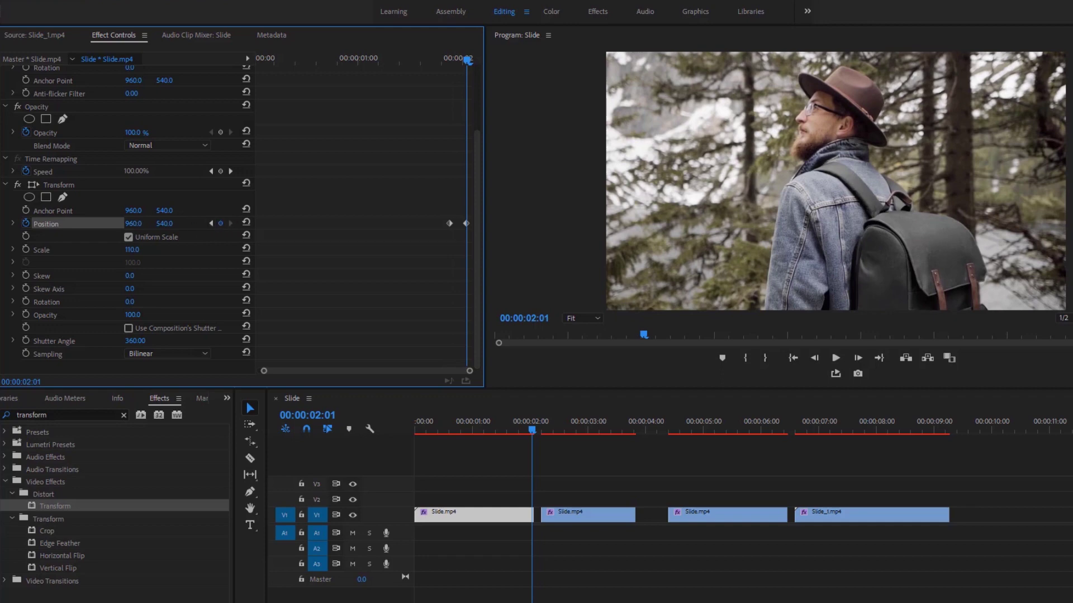
left_click_drag(134, 224, 185, 224)
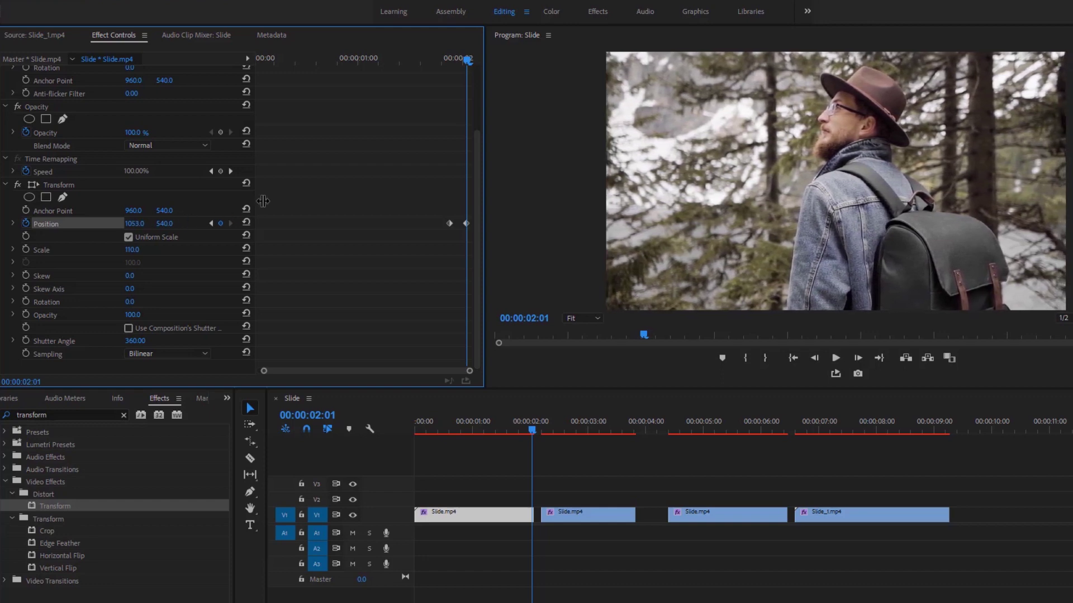
Give the first clip's earlier Position keyframe Ease Out interpolation and preview the slide
right_click(449, 224)
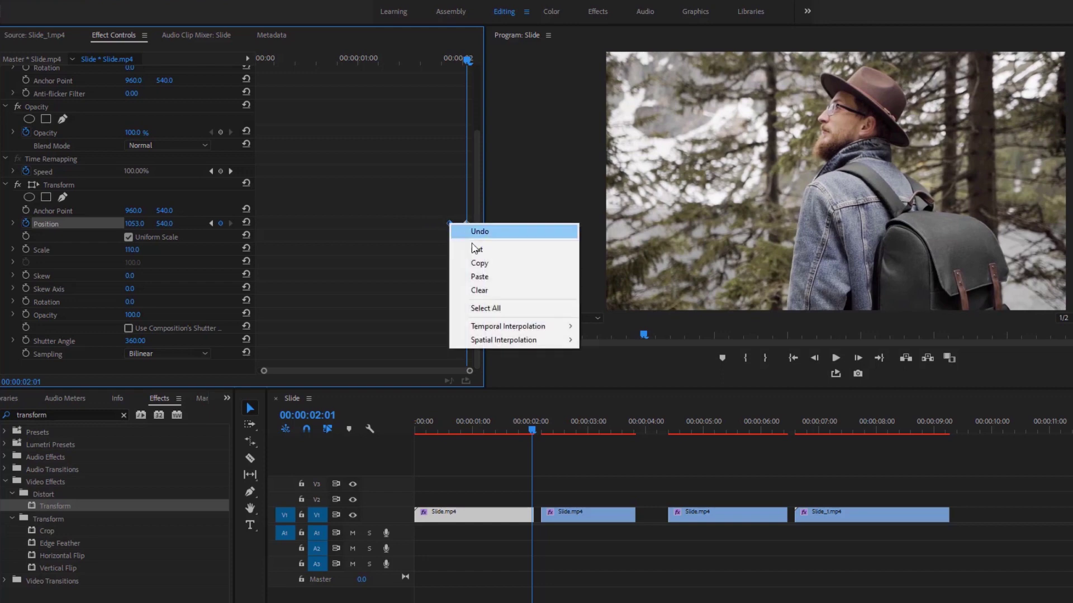
mouse_move(513, 327)
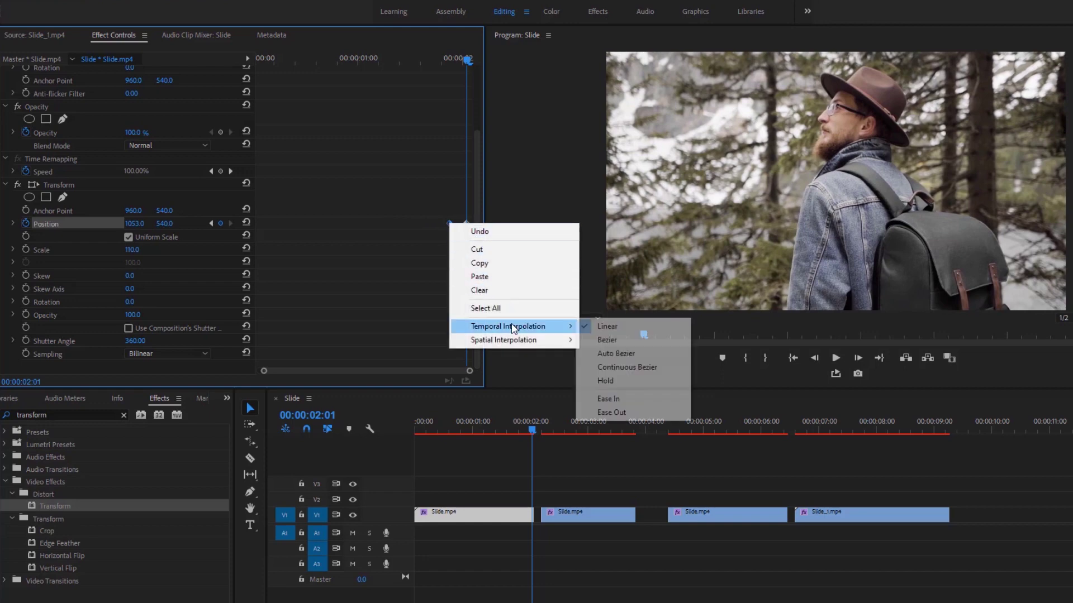
left_click(608, 412)
left_click_drag(441, 56, 471, 63)
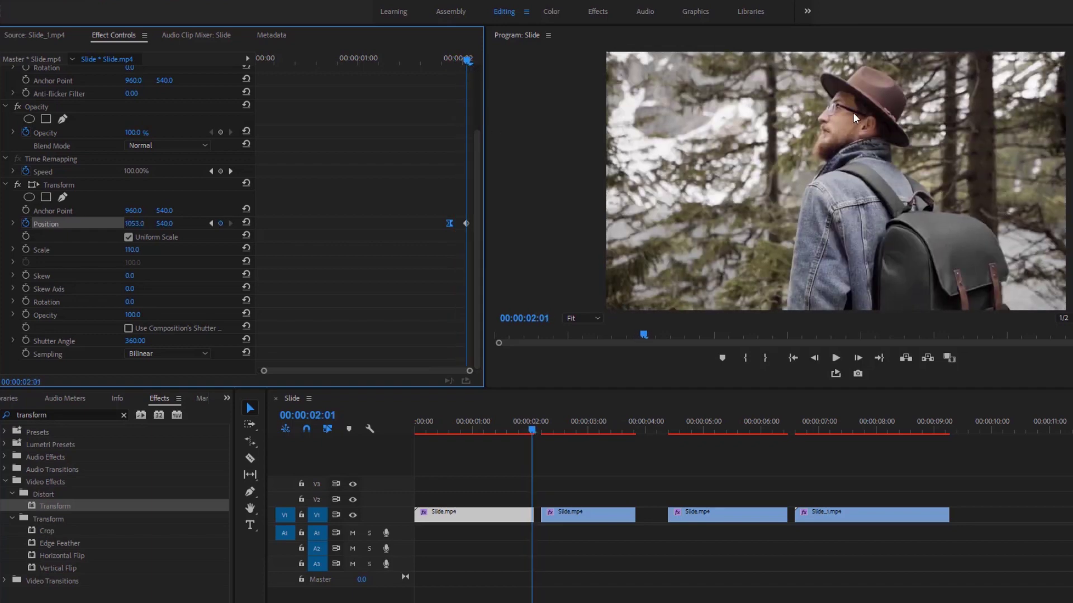
left_click_drag(421, 213, 453, 223)
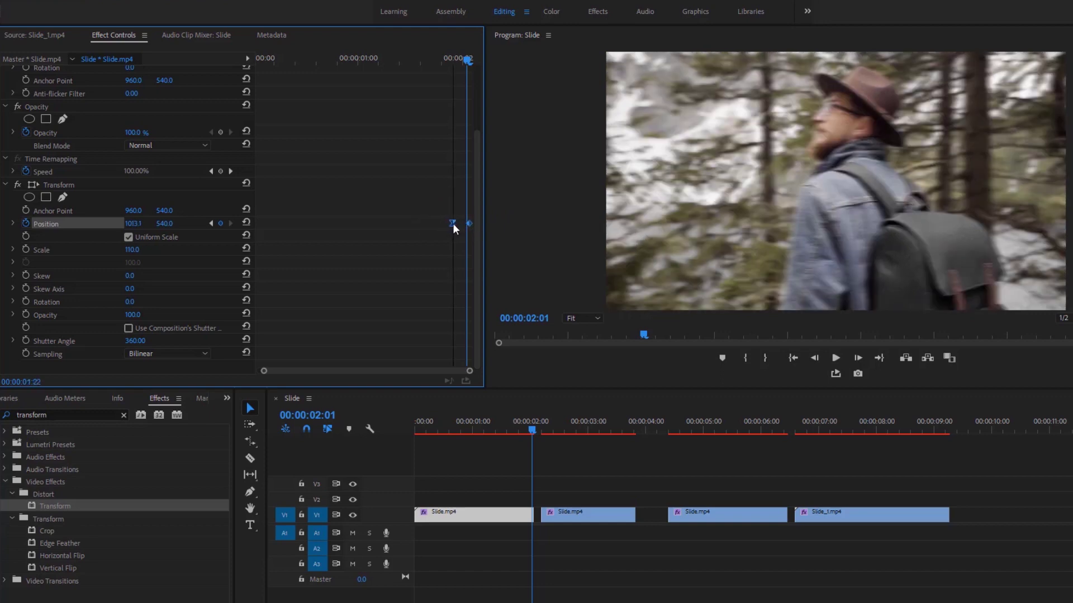
left_click_drag(466, 59, 450, 62)
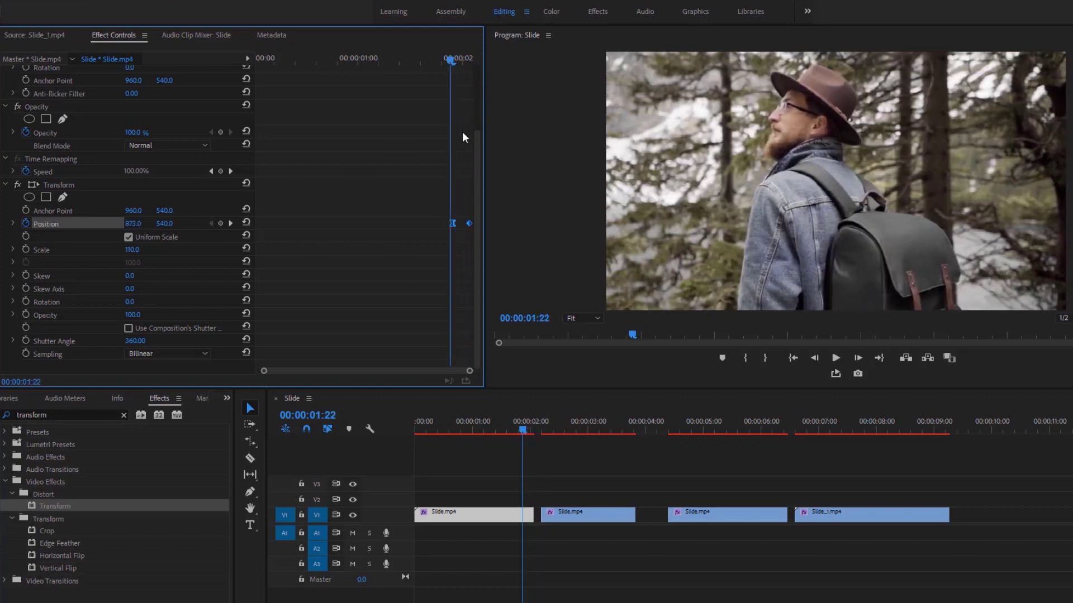
Select the second clip and set its Transform Scale to 110 with composition shutter angle off
left_click(585, 515)
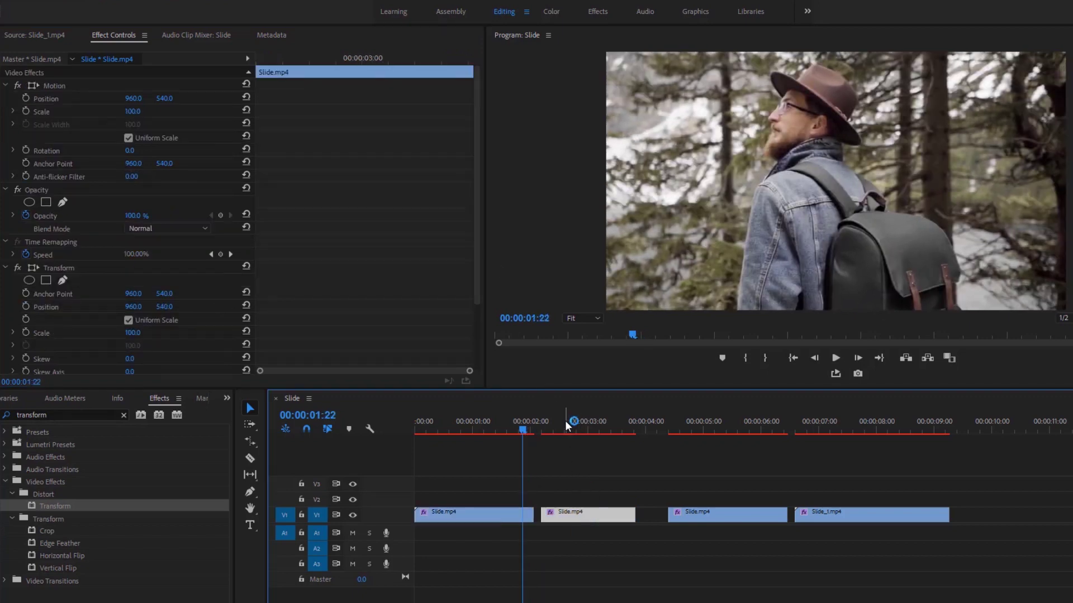
left_click(565, 421)
left_click_drag(309, 58, 249, 62)
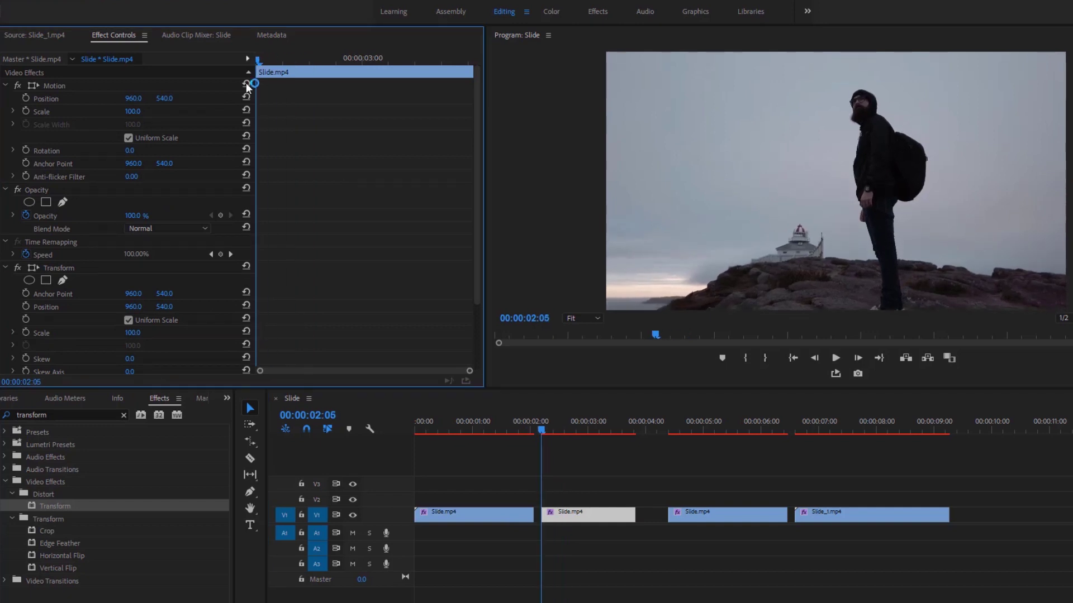
left_click(132, 333)
type("110")
key("Return")
scroll(201, 329, "down", 3)
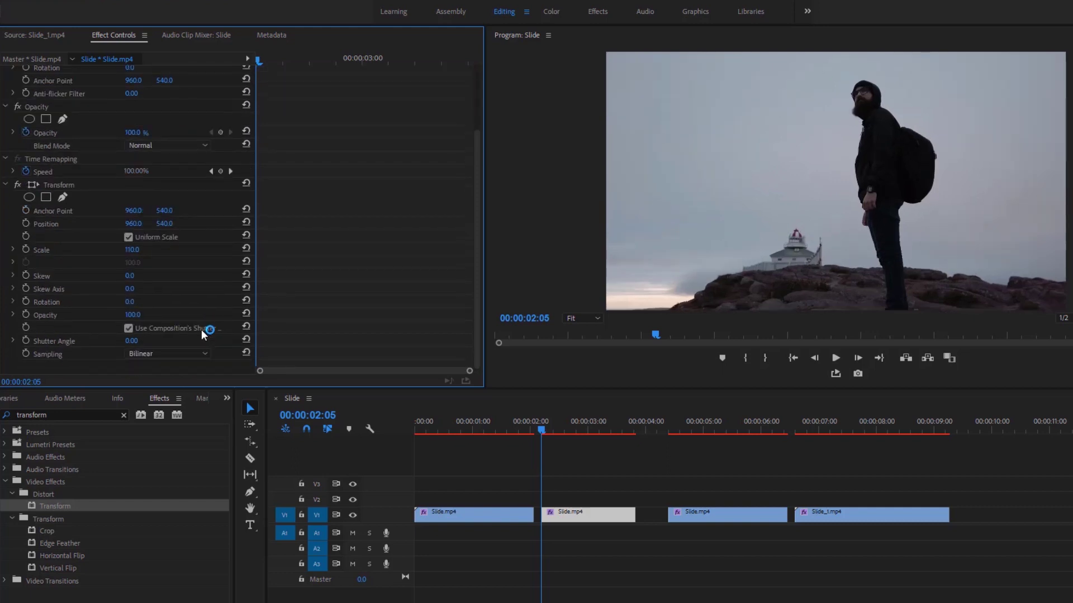
left_click(128, 329)
Set Shutter Angle 360 and keyframe Position X 963 at 02:07 and 1051 at 02:09
left_click_drag(130, 343, 224, 343)
left_click(26, 223)
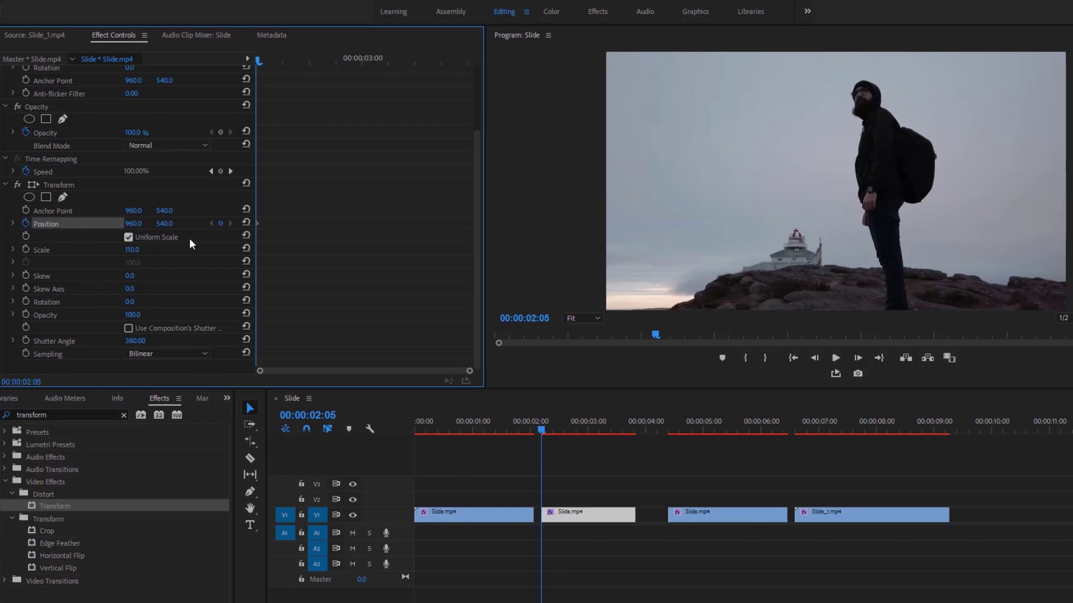
key("Right")
key("Right")
key("Right")
key("Right")
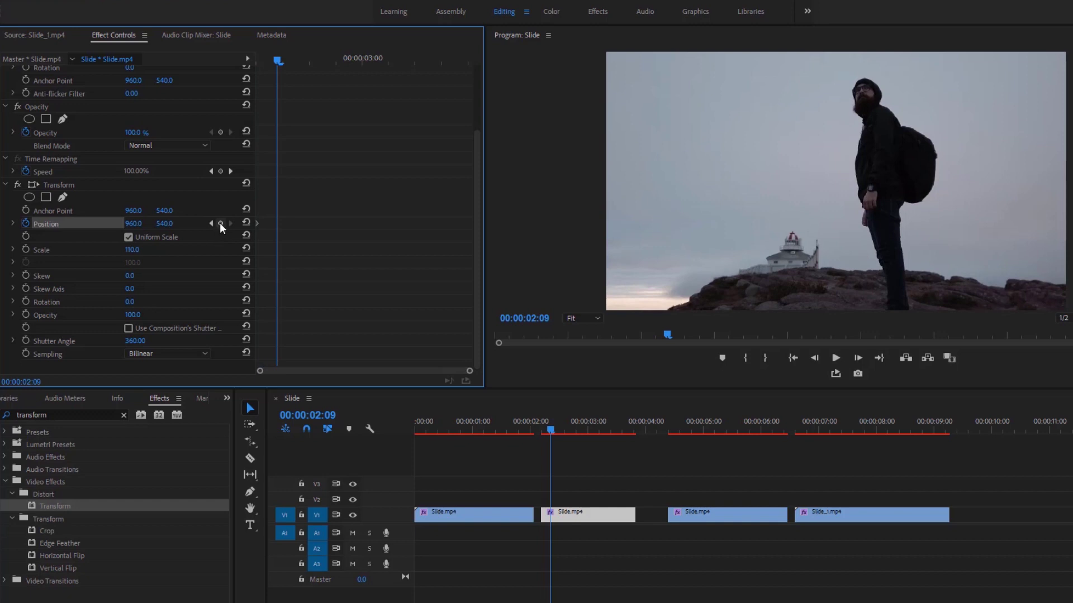
left_click(221, 224)
left_click(209, 223)
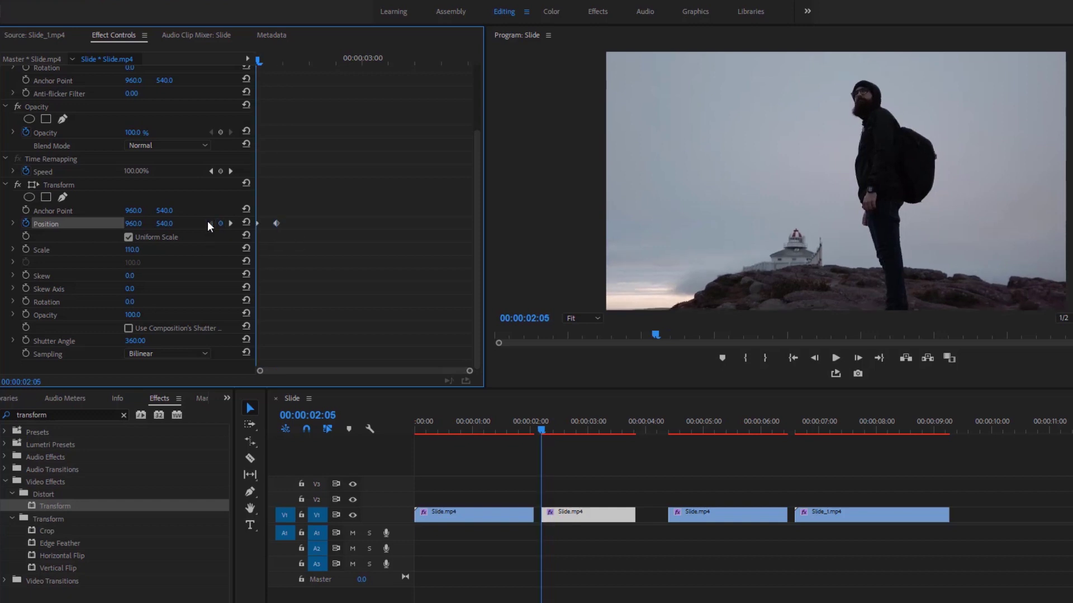
left_click_drag(135, 225, 87, 225)
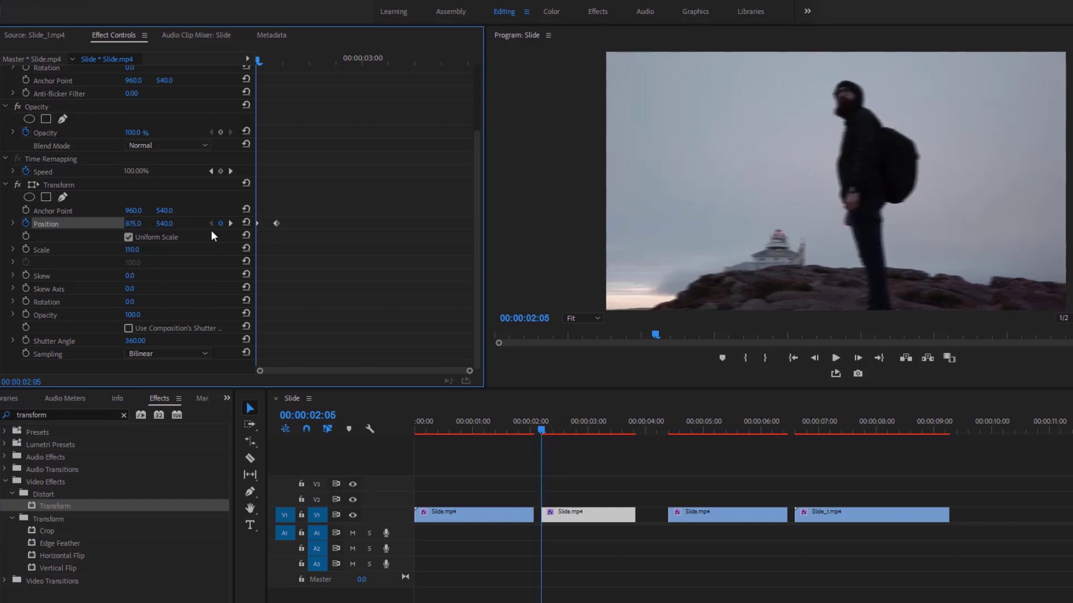
left_click(230, 223)
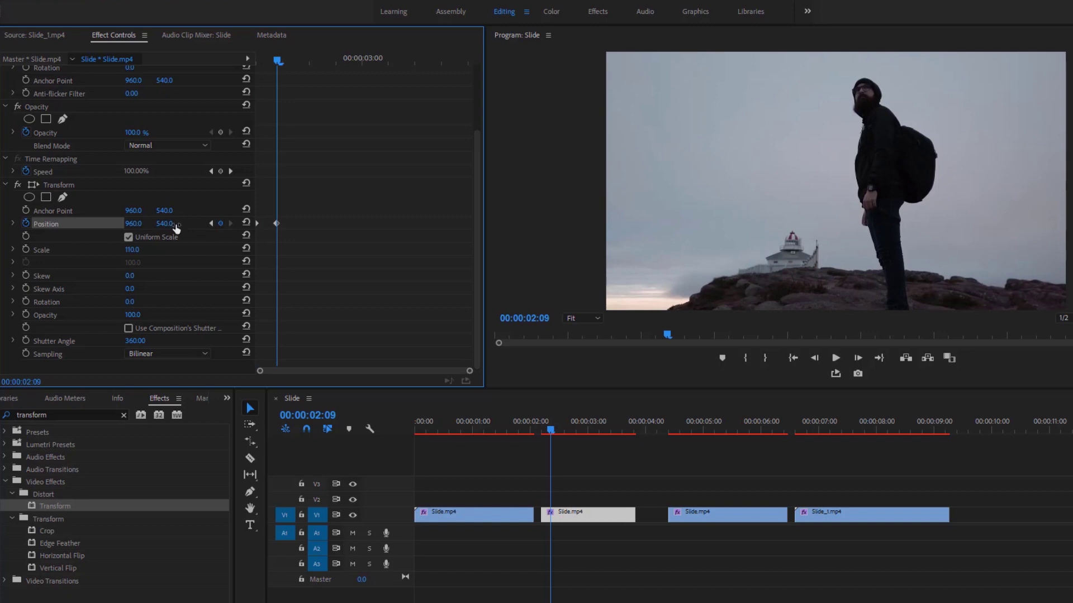
mouse_move(137, 225)
left_mouse_down()
mouse_move(189, 226)
mouse_move(141, 225)
left_mouse_up()
Ease into the opening Position keyframe and delete the gap between the first two clips
mouse_move(279, 62)
left_mouse_down()
mouse_move(257, 58)
mouse_move(271, 66)
left_mouse_up()
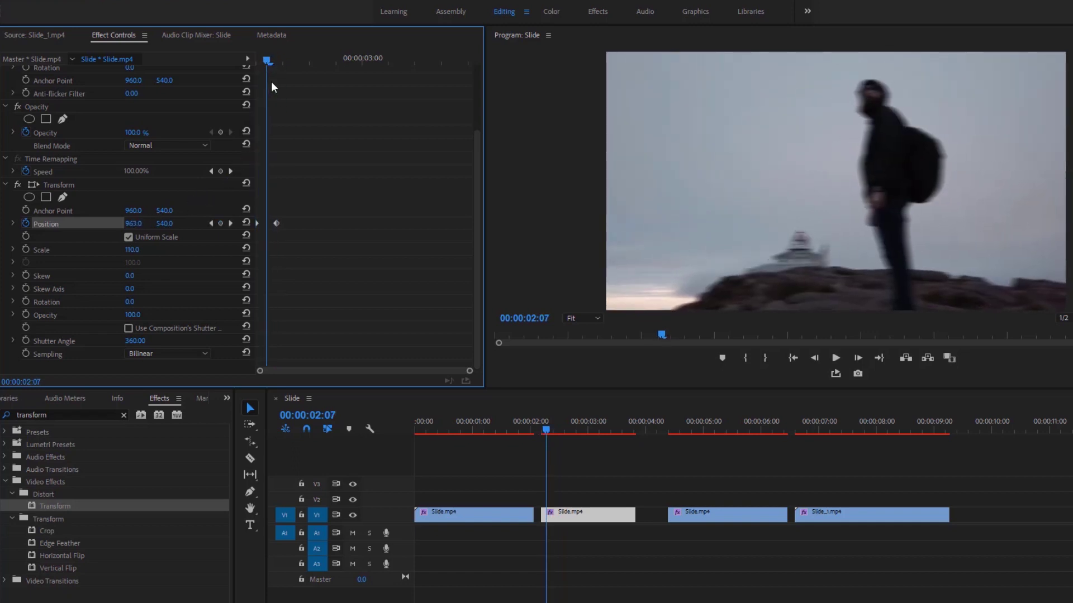
right_click(278, 222)
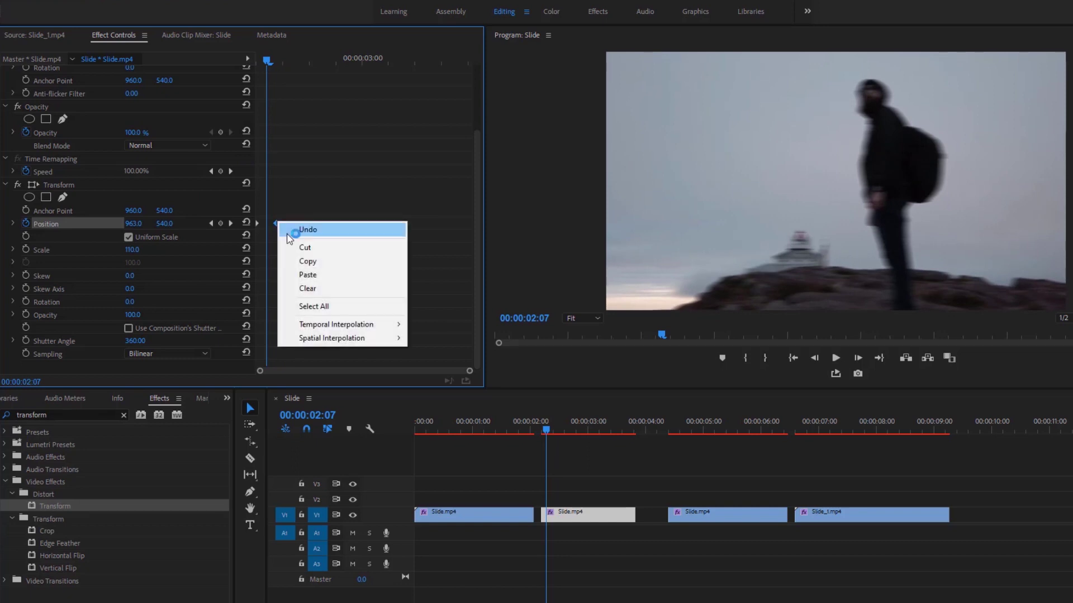
mouse_move(322, 325)
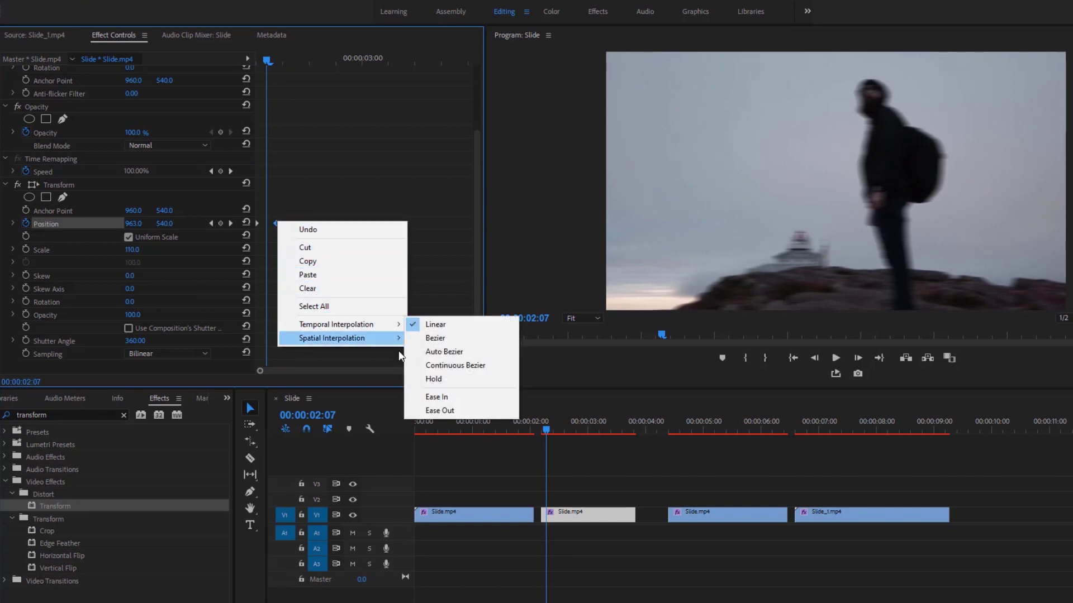
left_click(442, 393)
left_click(538, 517)
key("Delete")
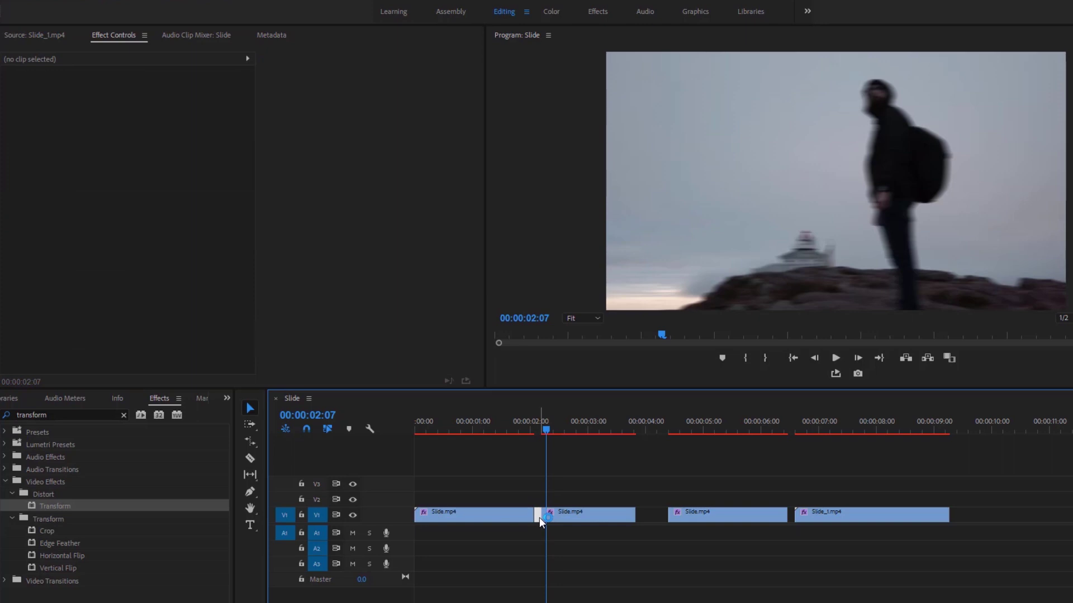
Play back the new transition, then select the forest clip and go to its last frame
left_click(491, 424)
key("space")
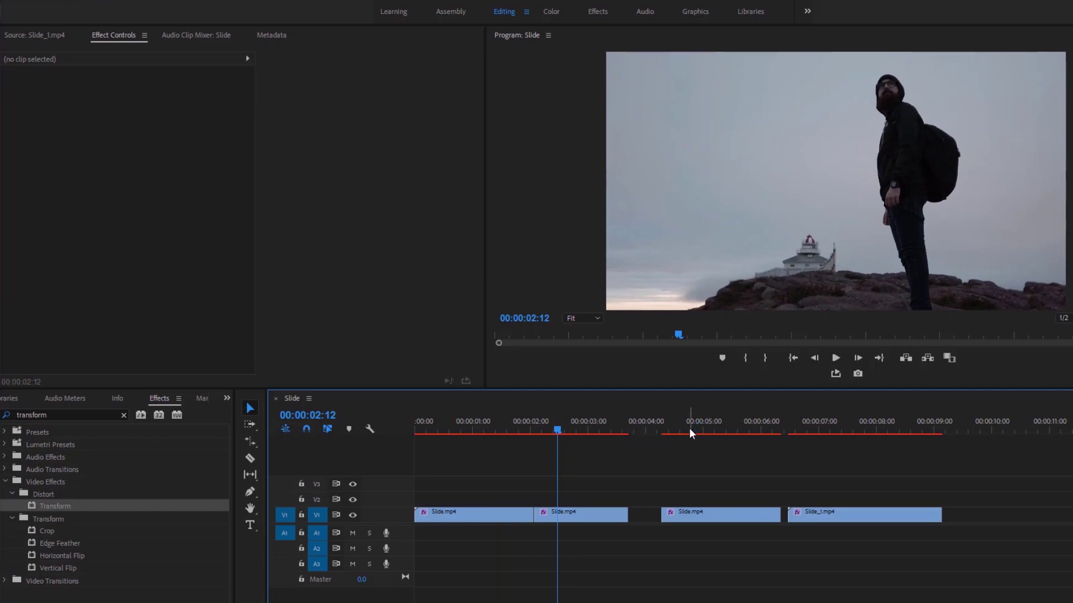
left_click(689, 428)
left_click(731, 520)
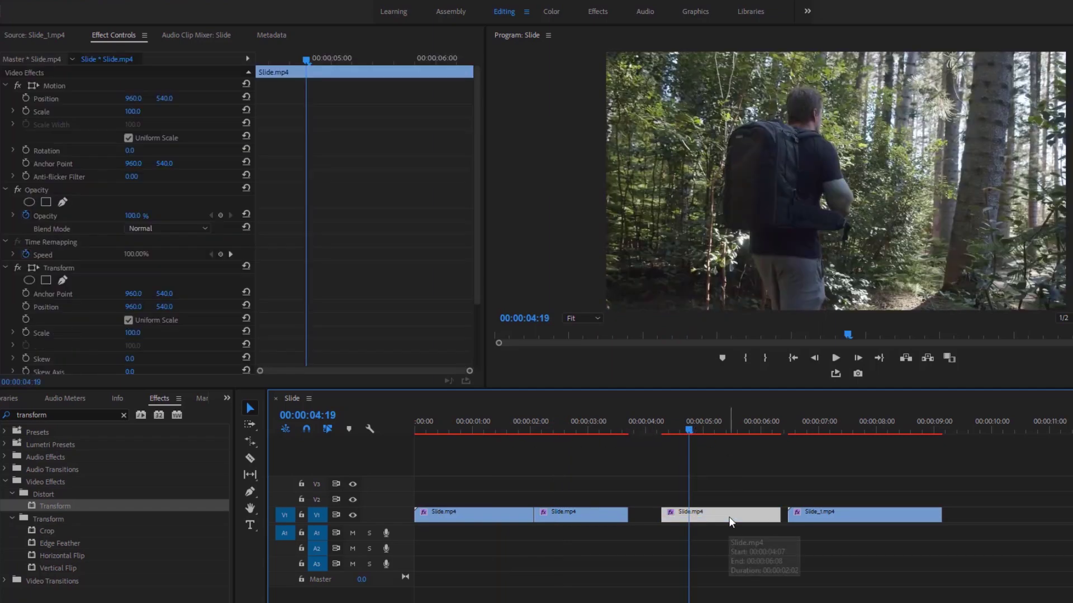
left_click_drag(306, 58, 472, 95)
key("Left")
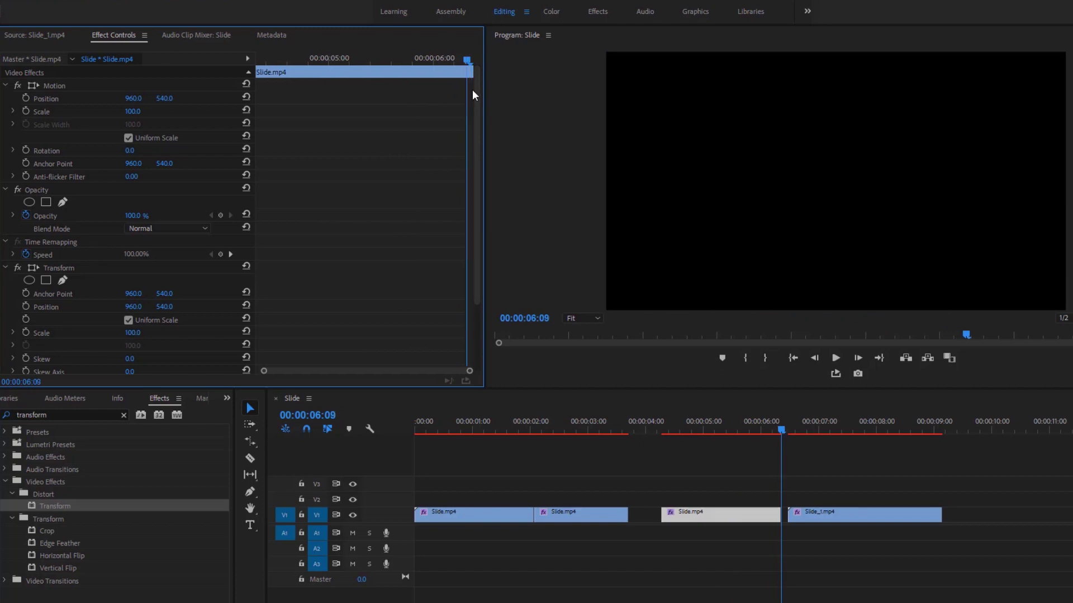
Give the forest clip Scale 110 and its own 360 shutter angle
left_click_drag(475, 119, 469, 249)
left_click(133, 249)
type("1")
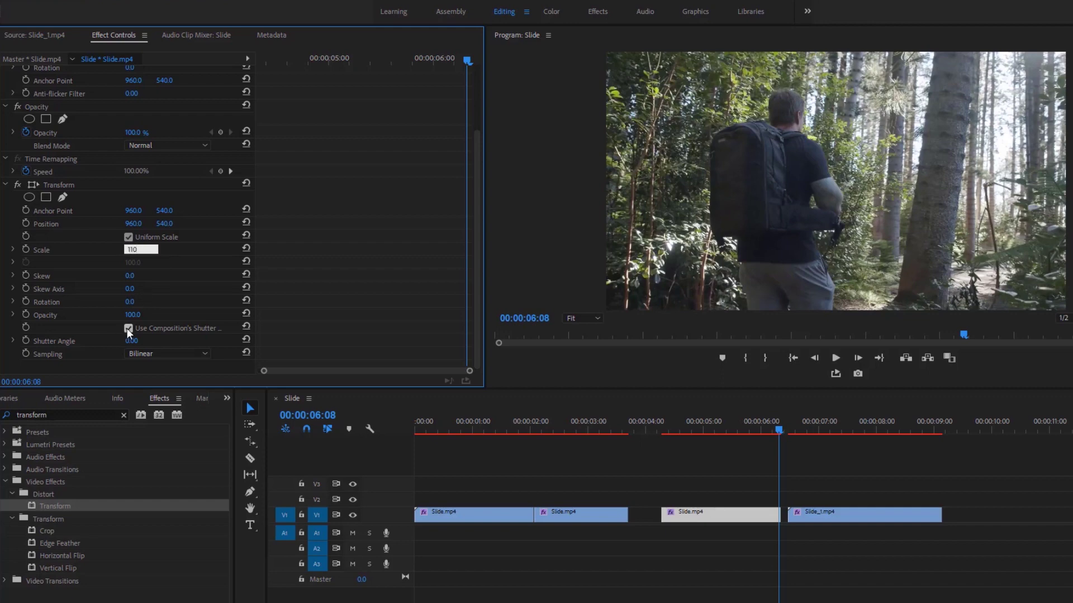
type("10")
key("Return")
left_click(128, 328)
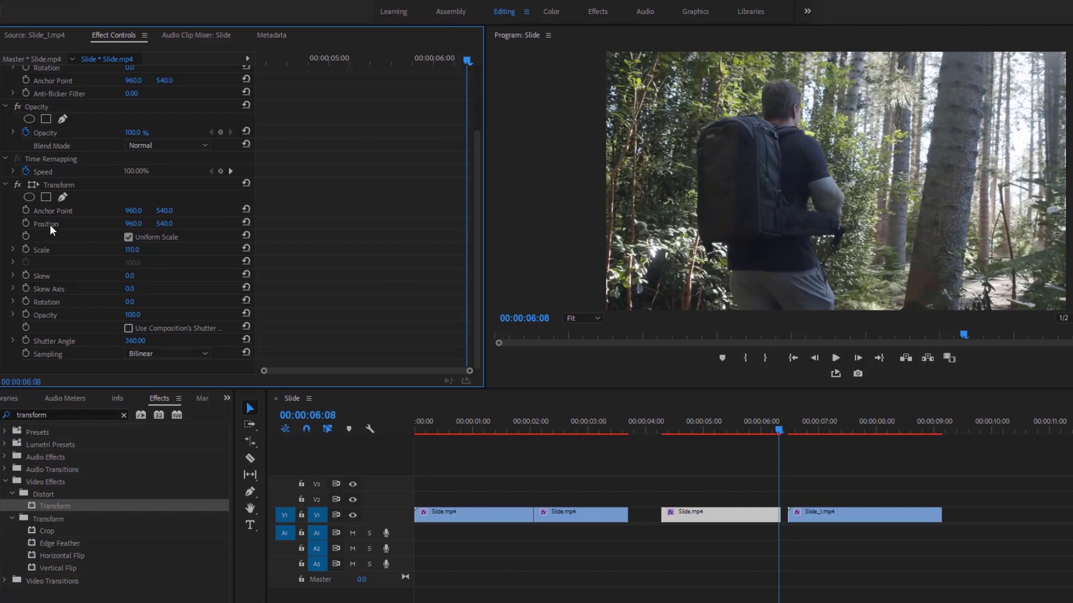
Add Position keyframes at the forest clip's end and four frames earlier at 06:04
left_click(24, 224)
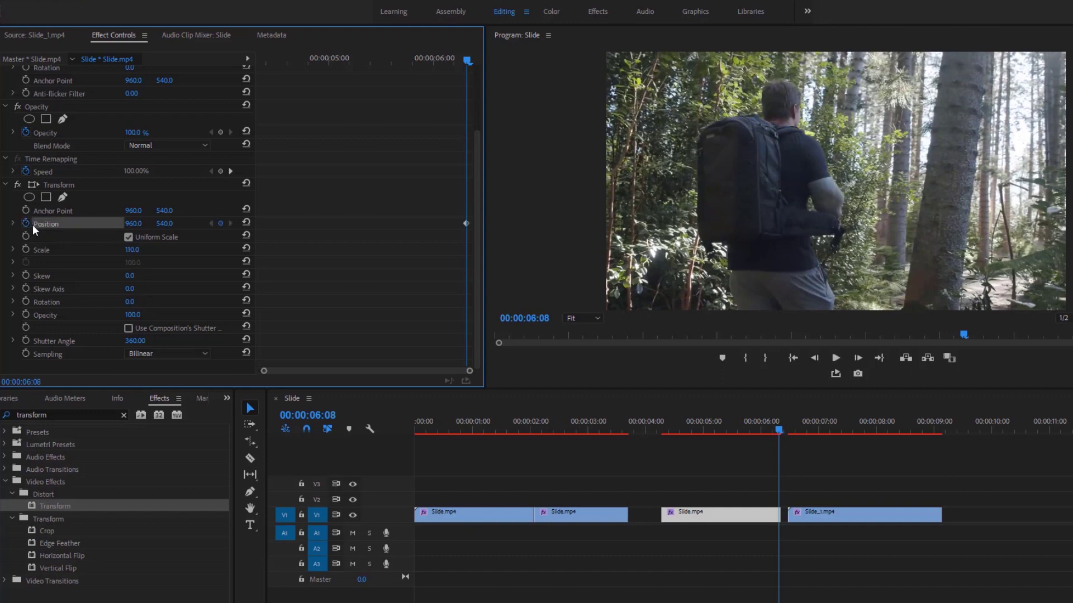
key("Left")
key("Left")
key("Left")
key("Left")
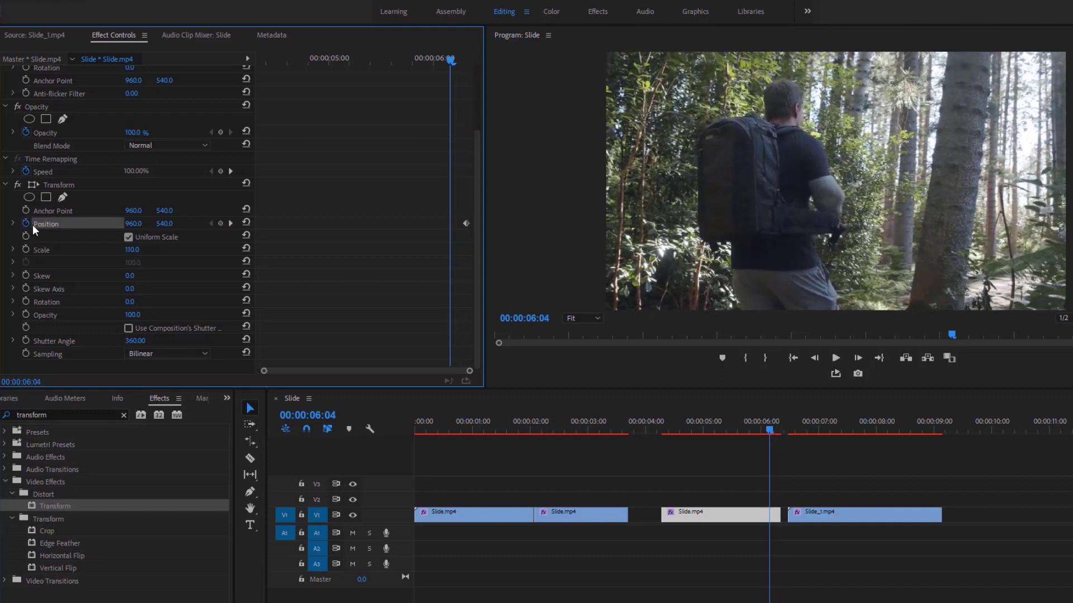
left_click(220, 223)
Set the forest clip's Position Y to 488 at 06:04 and 591 at the end keyframe
mouse_move(164, 223)
left_mouse_down()
mouse_move(140, 223)
mouse_move(166, 223)
left_mouse_up()
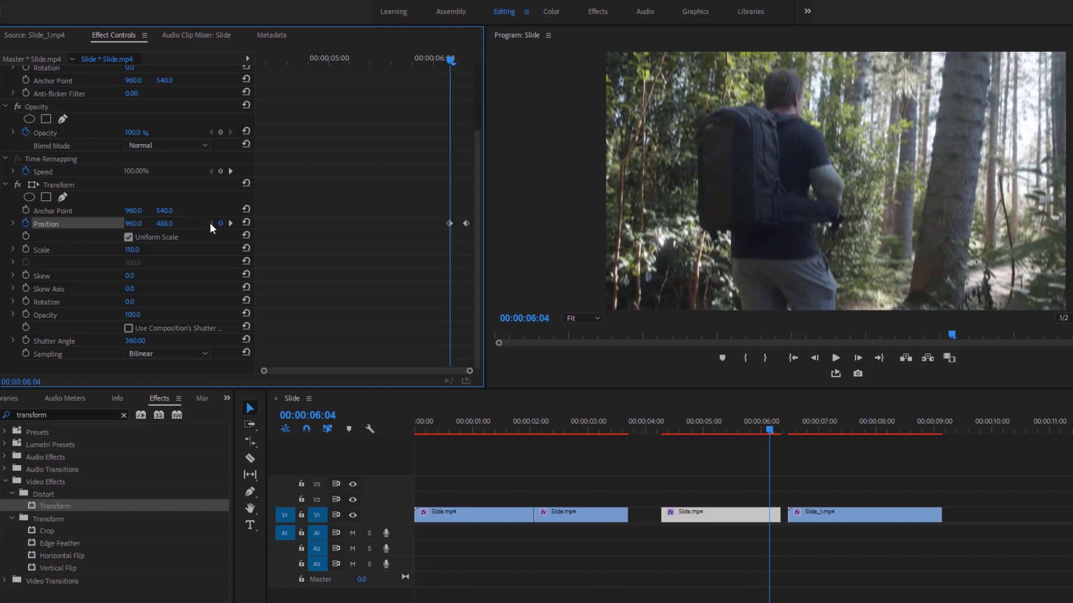
left_click(231, 223)
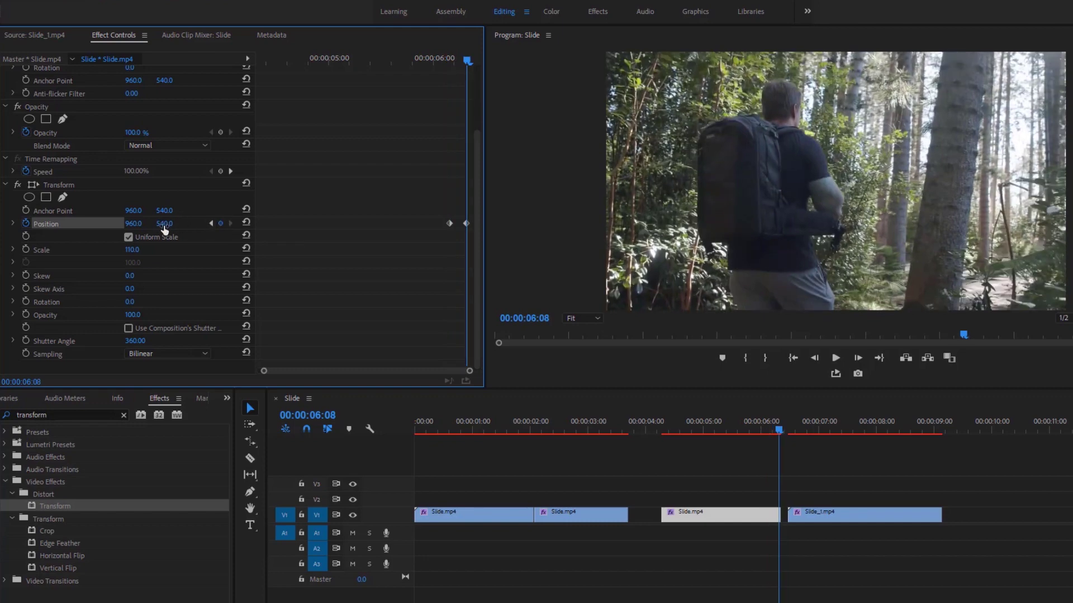
mouse_move(163, 226)
left_mouse_down()
mouse_move(195, 226)
mouse_move(172, 223)
left_mouse_up()
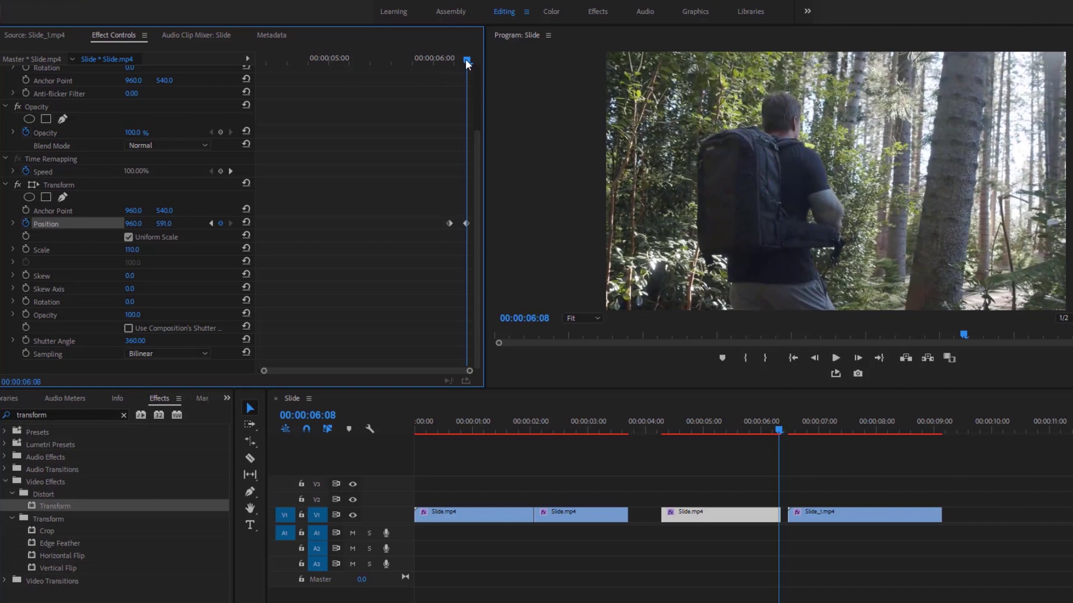
left_click_drag(464, 59, 437, 69)
Apply Ease Out to the forest clip's first Position keyframe and scrub to check the slide
right_click(449, 224)
mouse_move(486, 327)
left_click(608, 410)
left_click_drag(764, 426, 780, 434)
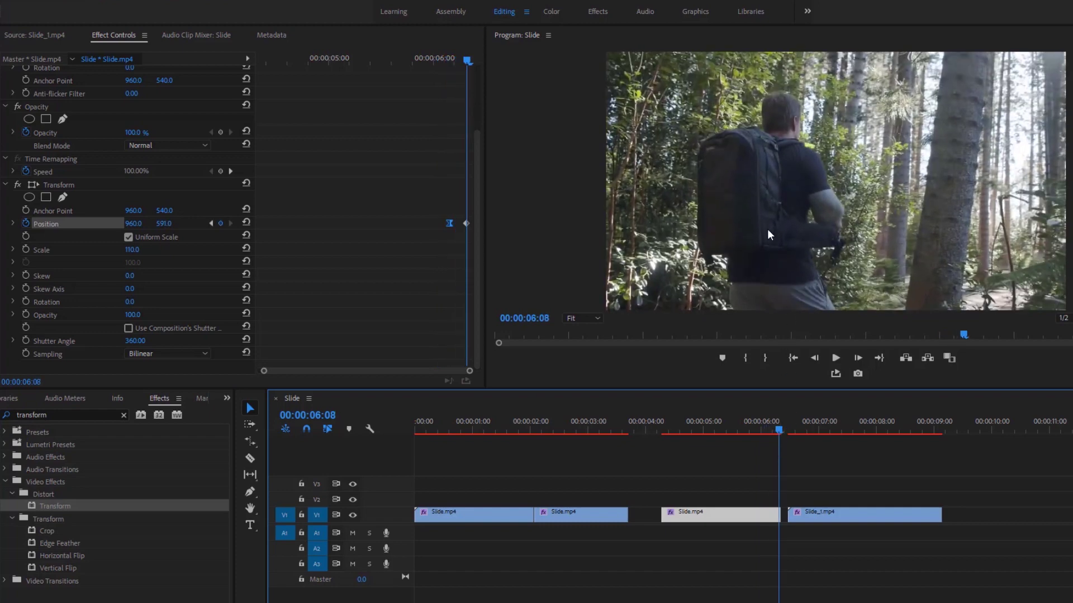
left_click(435, 212)
left_click(449, 223)
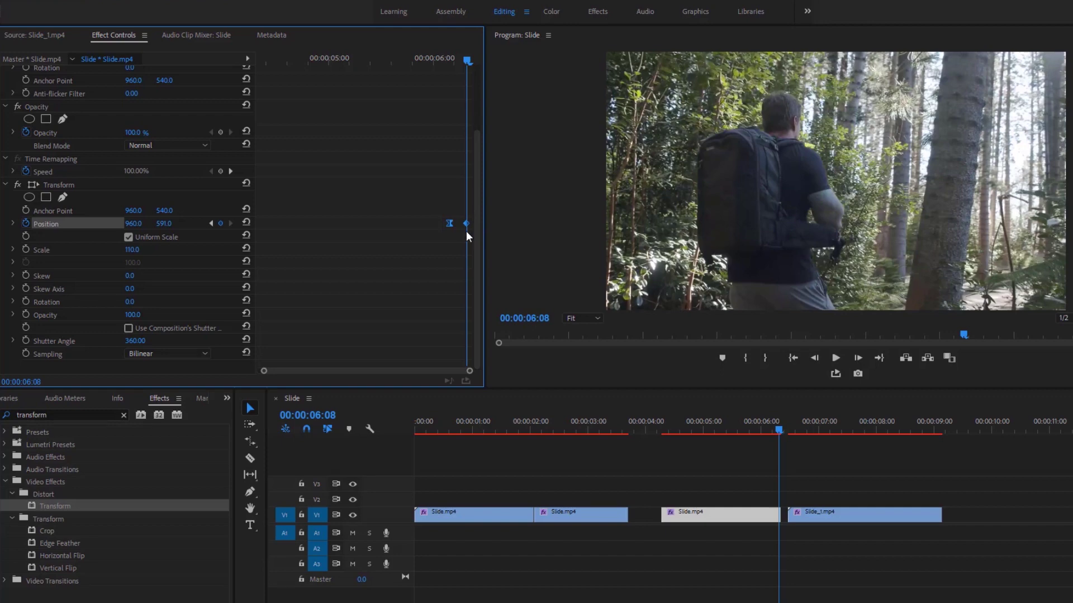
left_click_drag(450, 224, 454, 223)
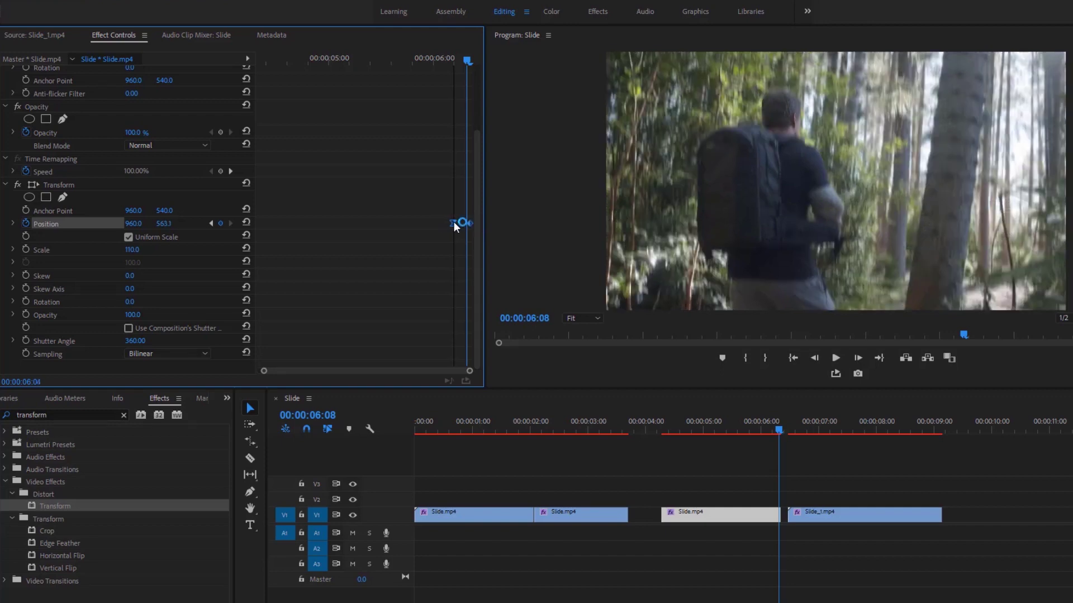
left_click_drag(774, 430, 795, 430)
On Slide_1.mp4, enable motion blur with its own 360 shutter angle and set Scale to 110
left_click(816, 512)
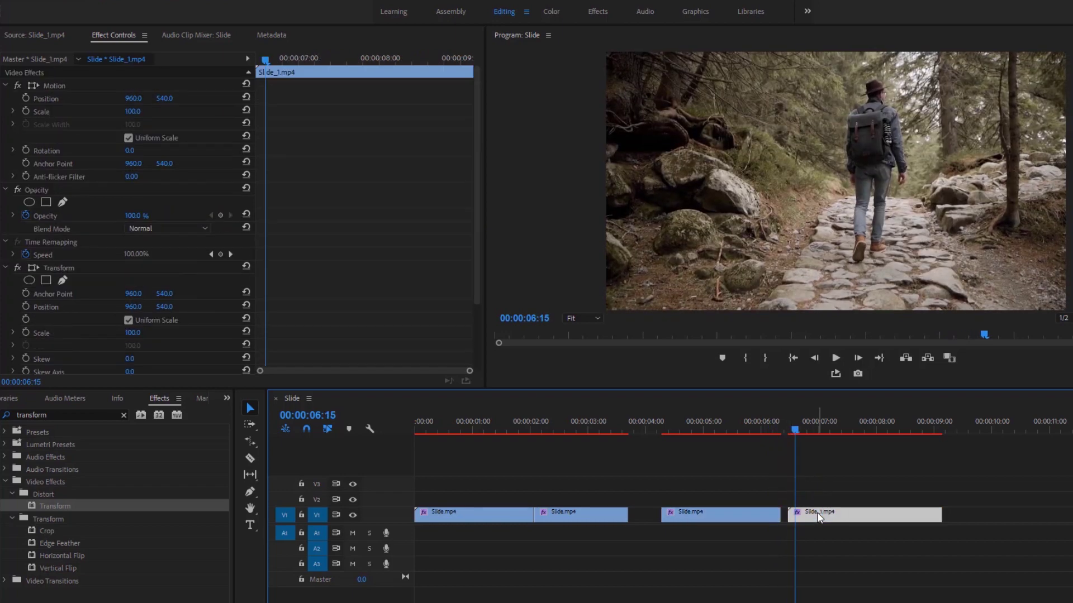
left_click_drag(266, 59, 254, 58)
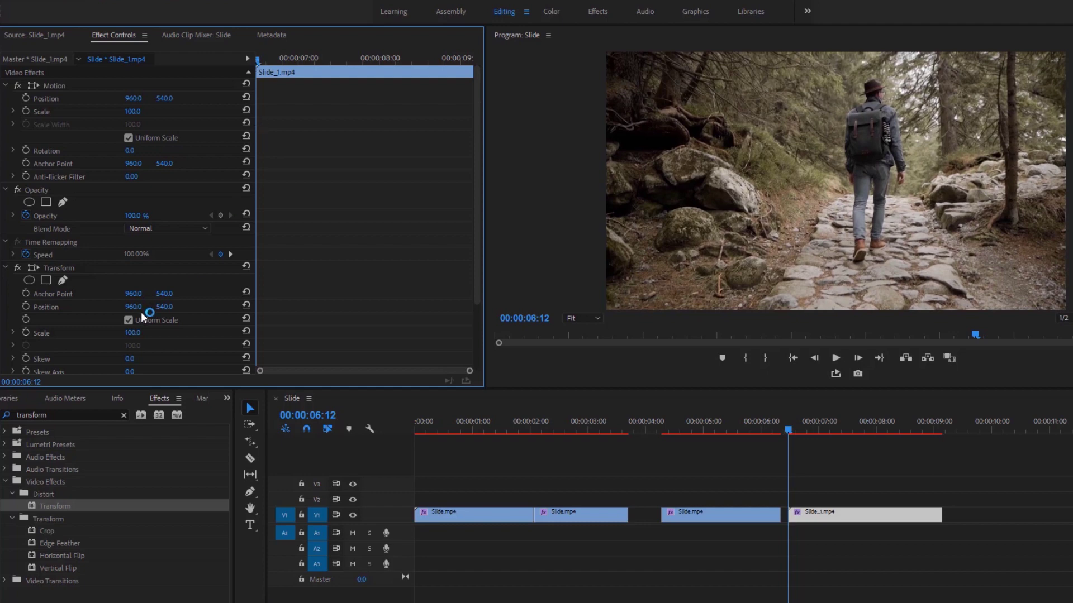
scroll(134, 319, "down", 3)
left_click(128, 328)
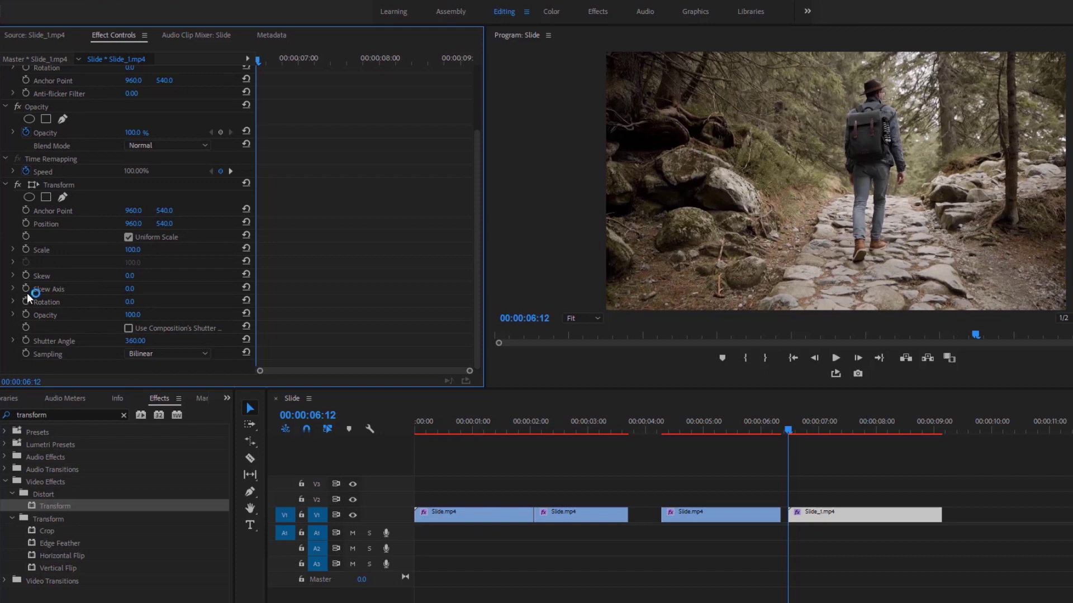
left_click(133, 249)
type("110")
Keyframe Position Y from 486 at 06:12 to 587 at 06:16
left_click(25, 222)
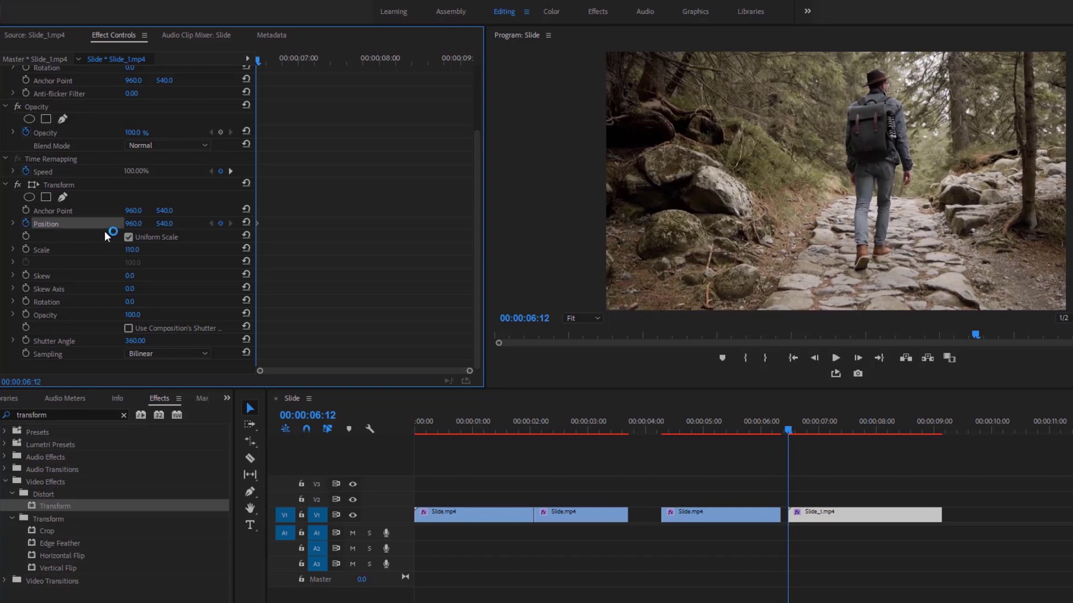
key("Right")
key("Right")
key("Right")
key("Right")
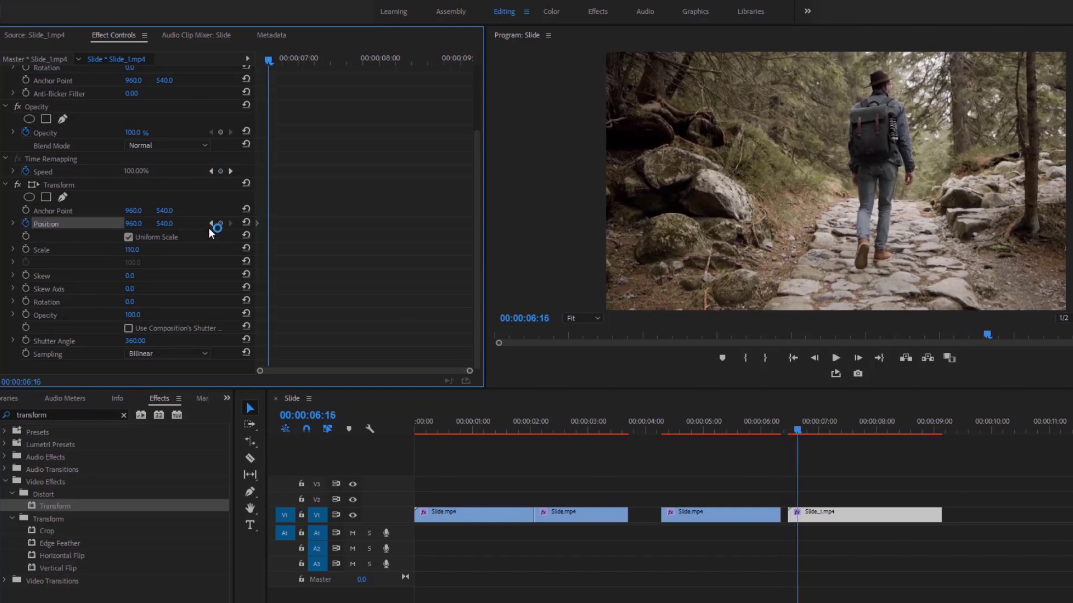
left_click(222, 222)
left_click(212, 224)
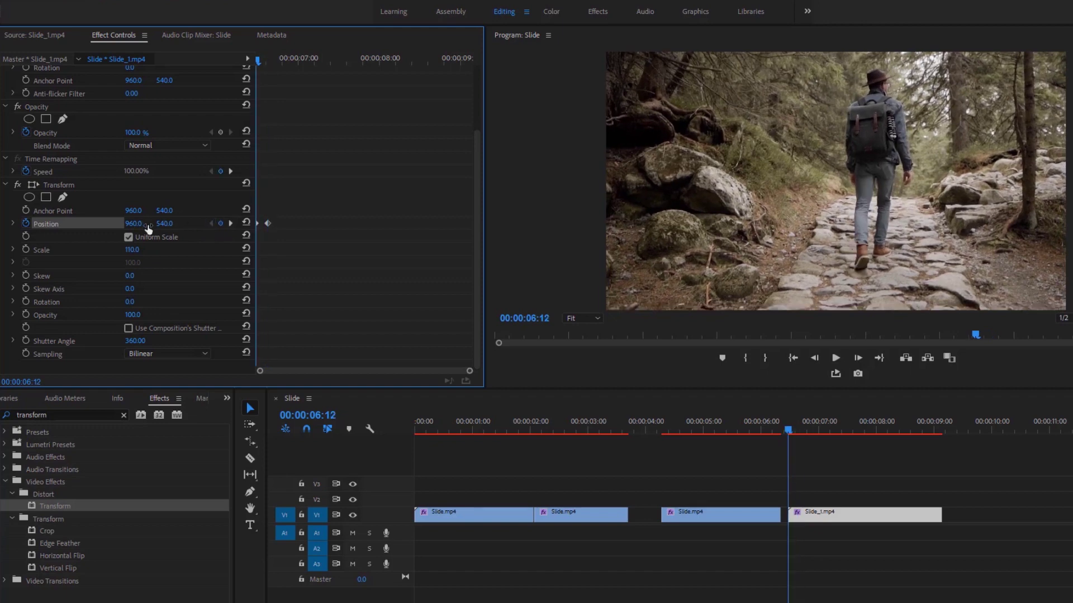
mouse_move(169, 229)
left_mouse_down()
mouse_move(132, 230)
mouse_move(186, 225)
left_mouse_up()
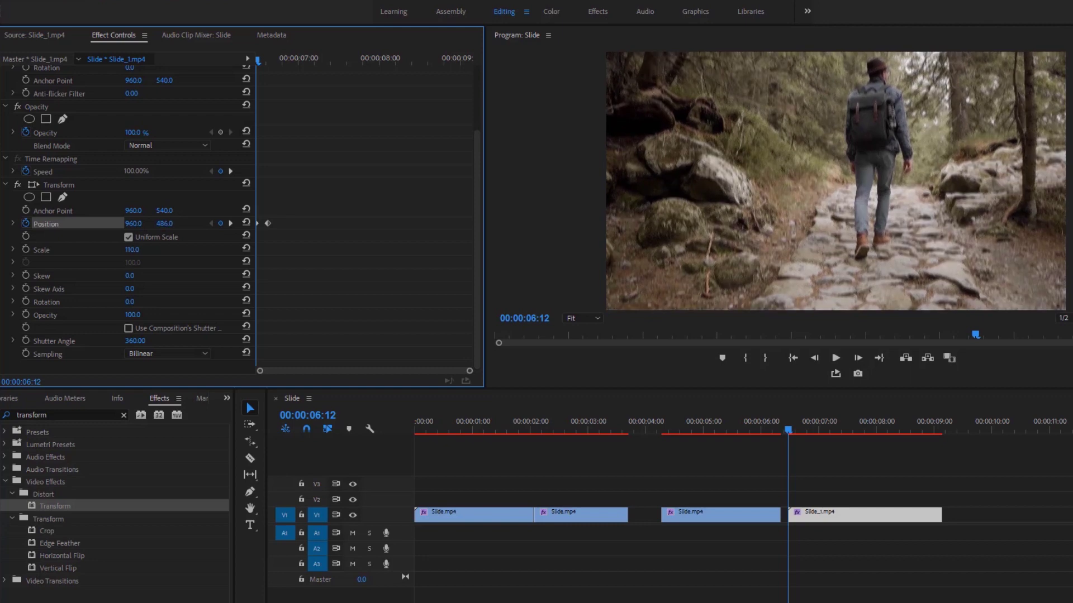
left_click(231, 224)
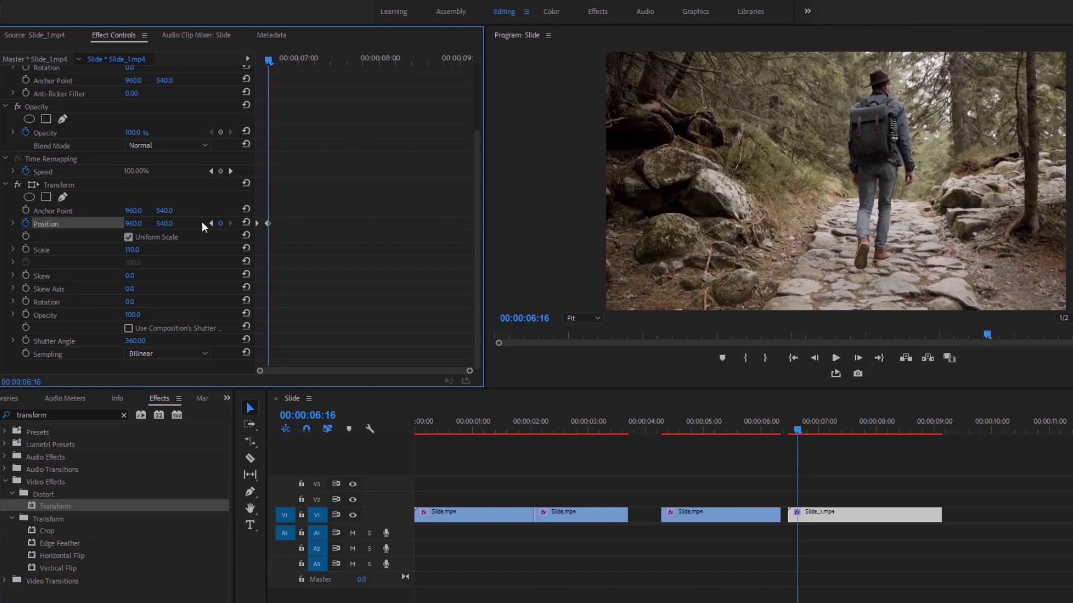
left_click_drag(165, 223, 195, 224)
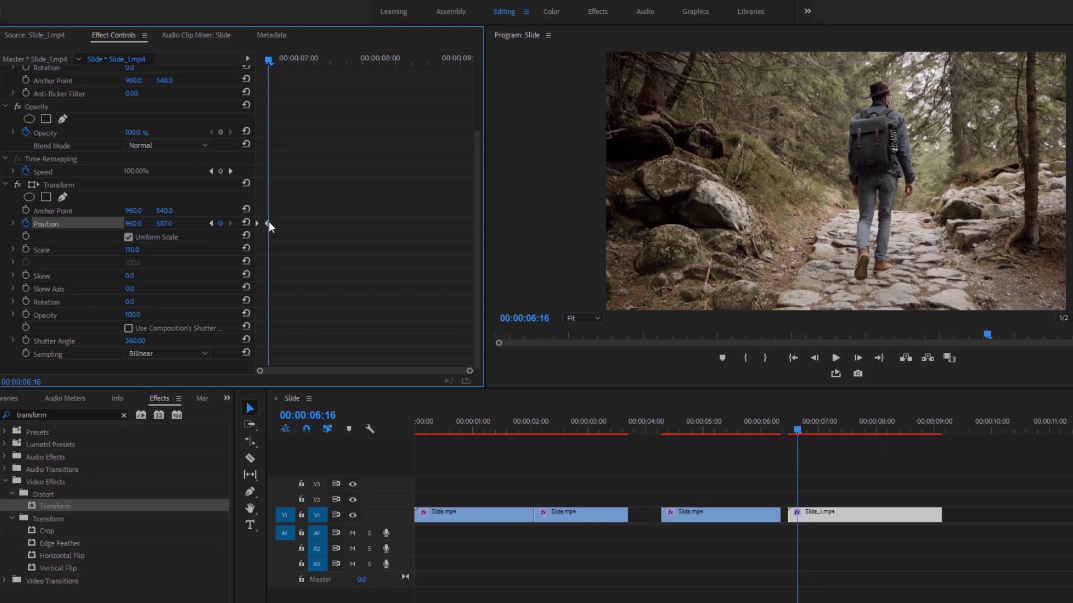
Apply Ease In temporal interpolation to the 06:16 Position keyframe and scrub the cut to preview
left_click_drag(469, 372, 382, 367)
right_click(297, 224)
mouse_move(383, 322)
left_click(463, 397)
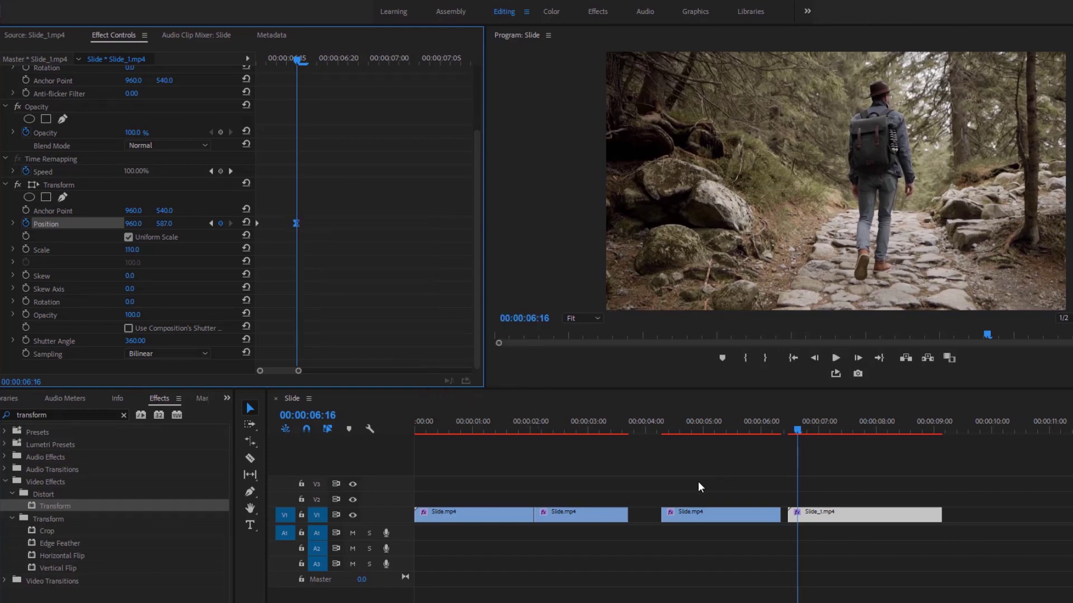
mouse_move(789, 428)
left_mouse_down()
mouse_move(799, 428)
mouse_move(788, 428)
left_mouse_up()
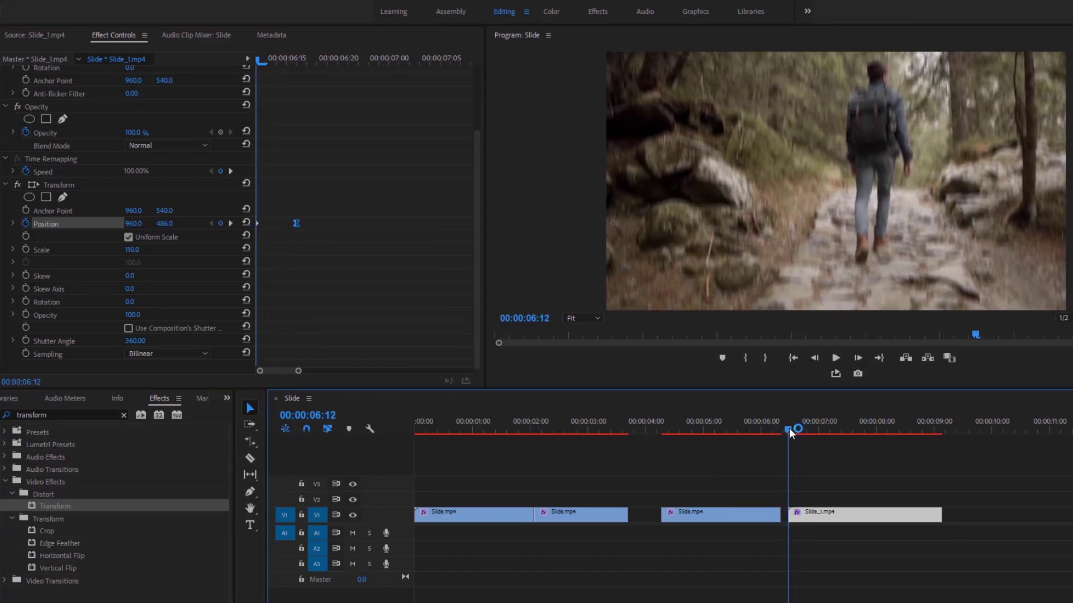
Delete the gap before Slide_1.mp4 and play back the new transition
left_click(783, 514)
key("Delete")
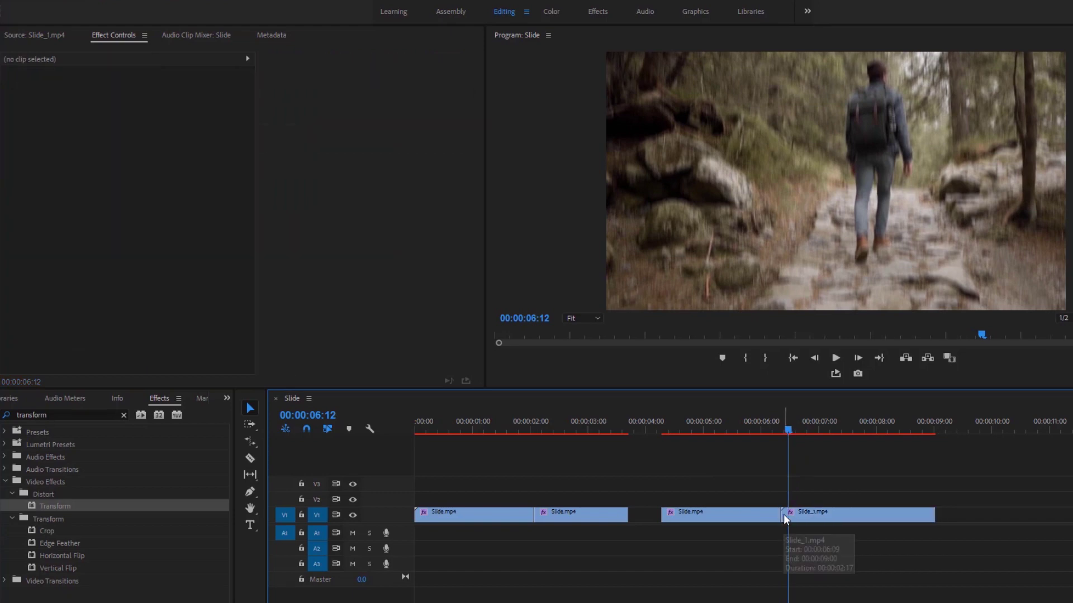
left_click(753, 431)
key("space")
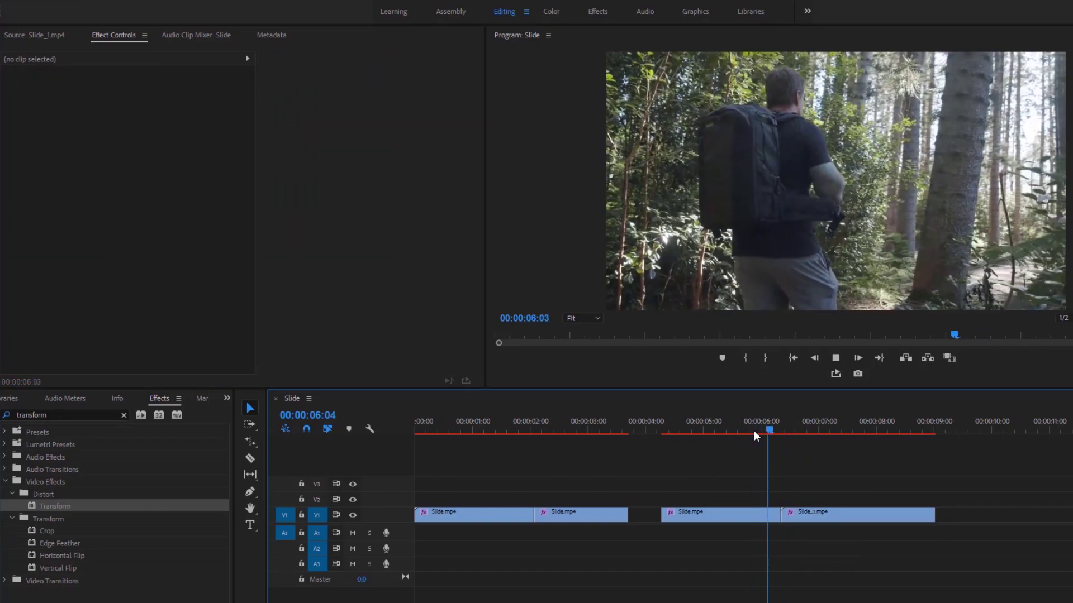
key("space")
key("space")
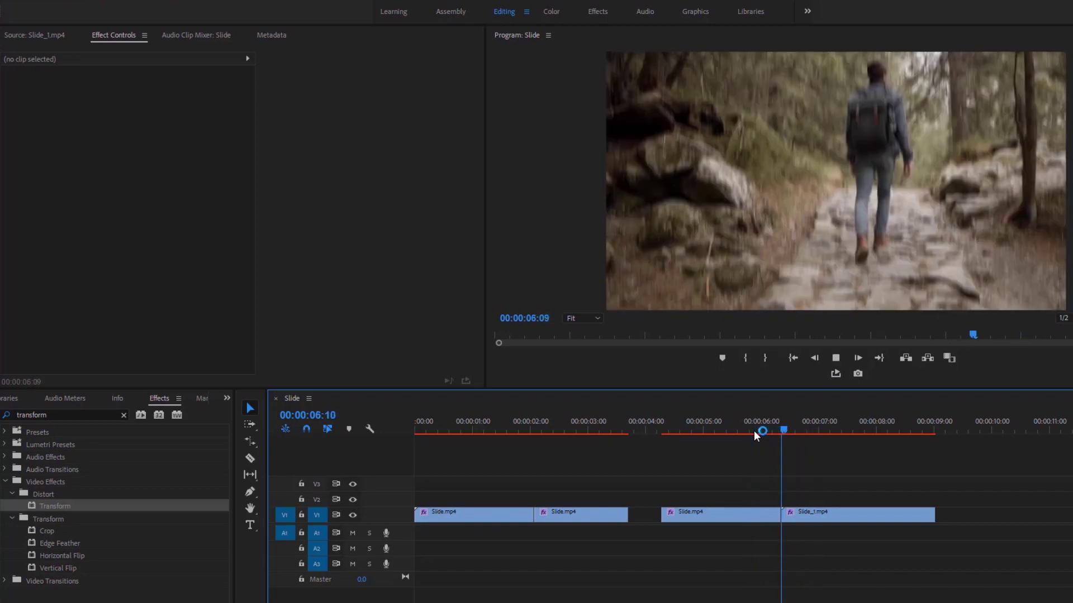